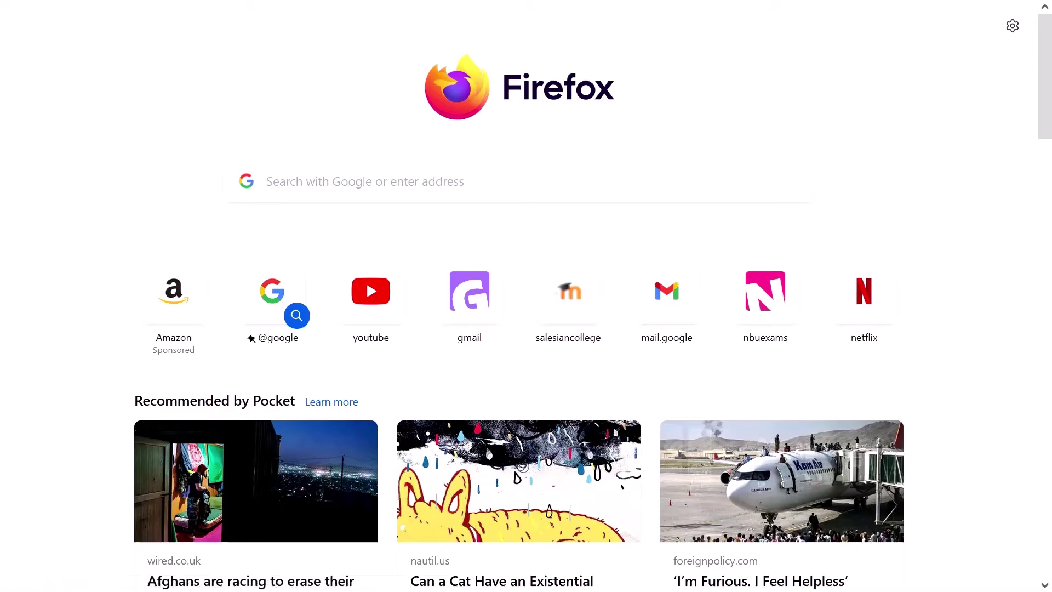
# Search Google Images for 'team ind logo' and enlarge the Liquipedia Team IND logo.
pyautogui.click(230, 196)
pyautogui.write('te')
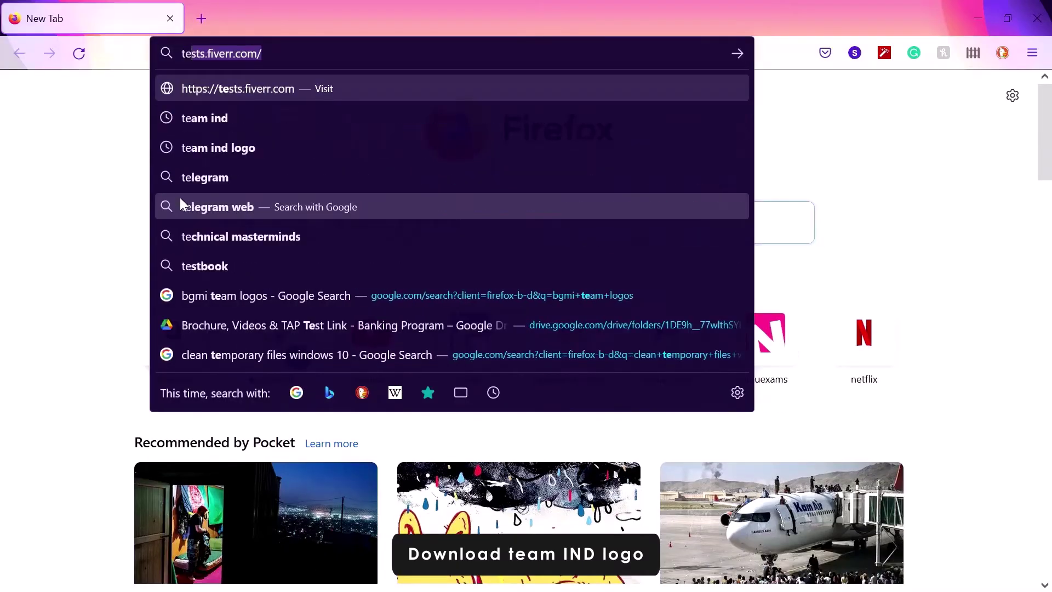
pyautogui.write('am in')
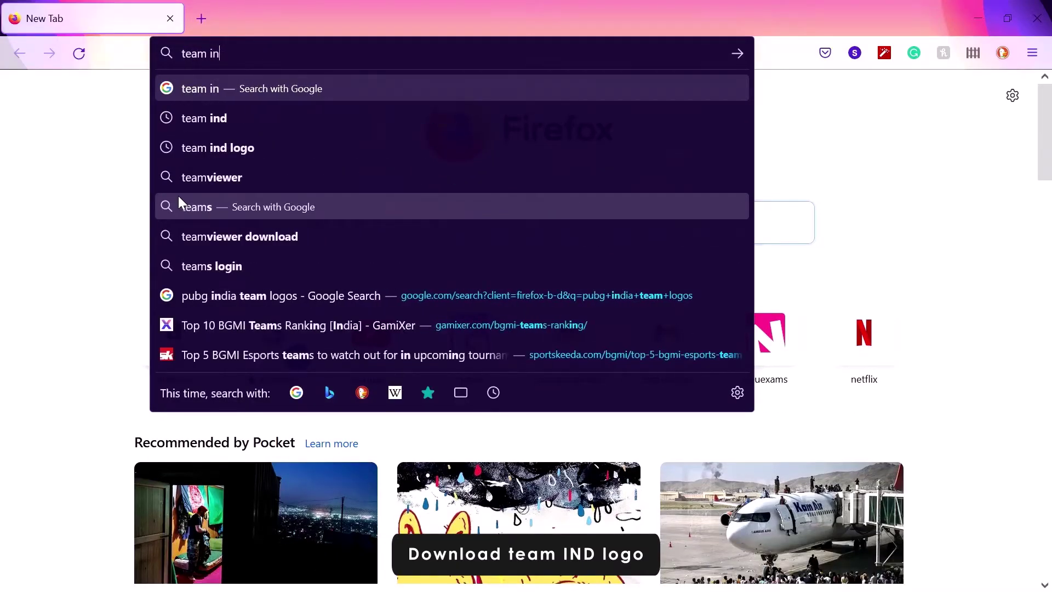
pyautogui.write('d lo')
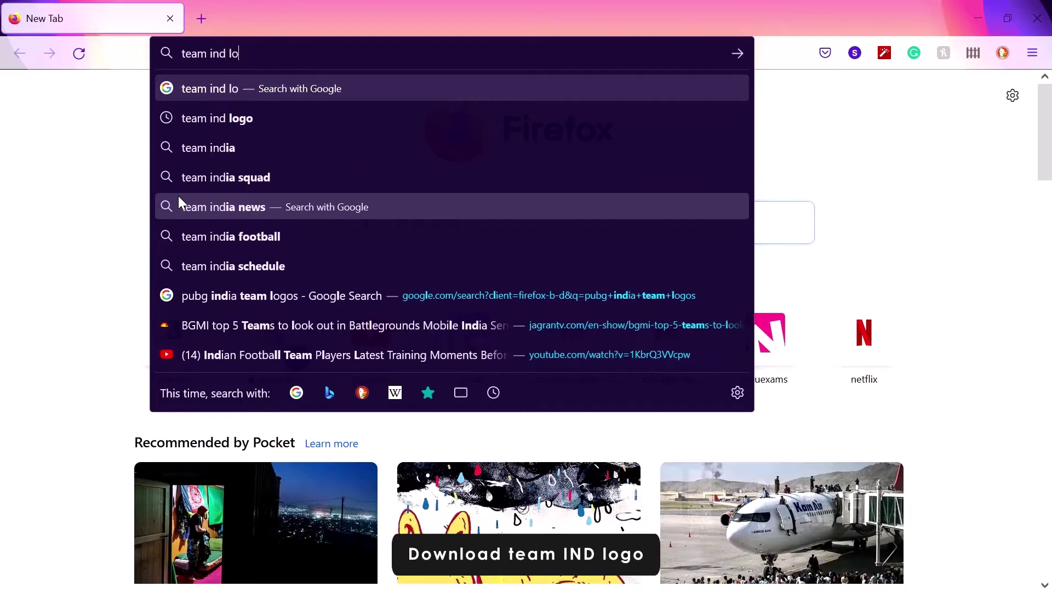
pyautogui.write('go')
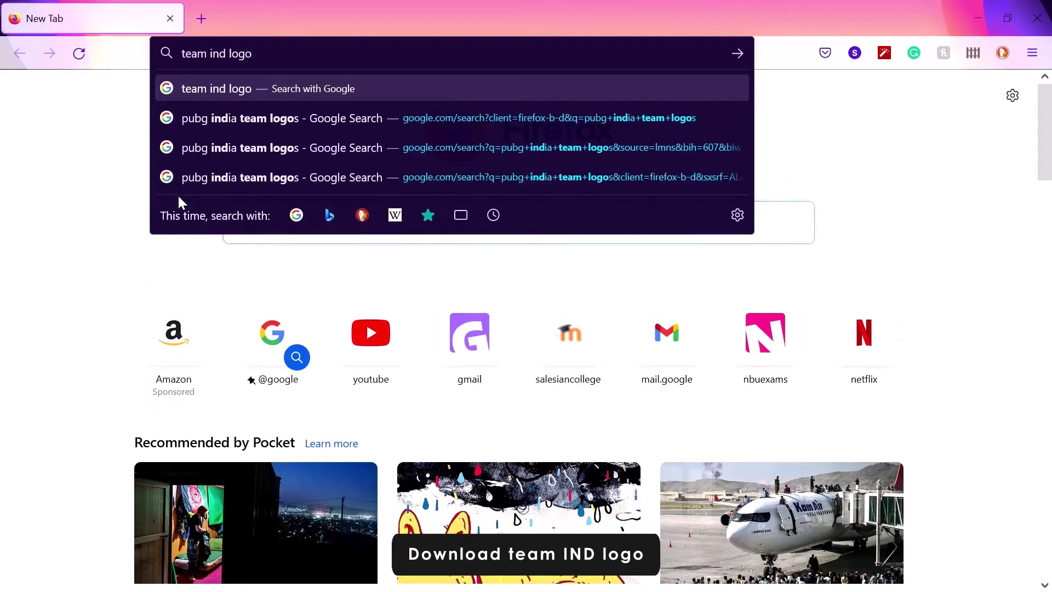
pyautogui.press('Return')
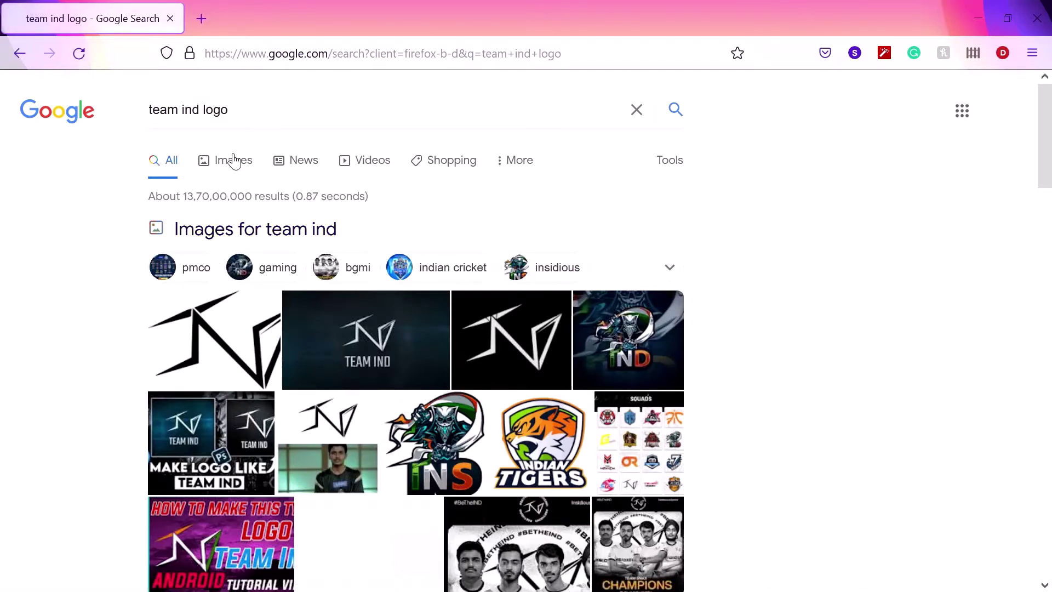
pyautogui.press('F11')
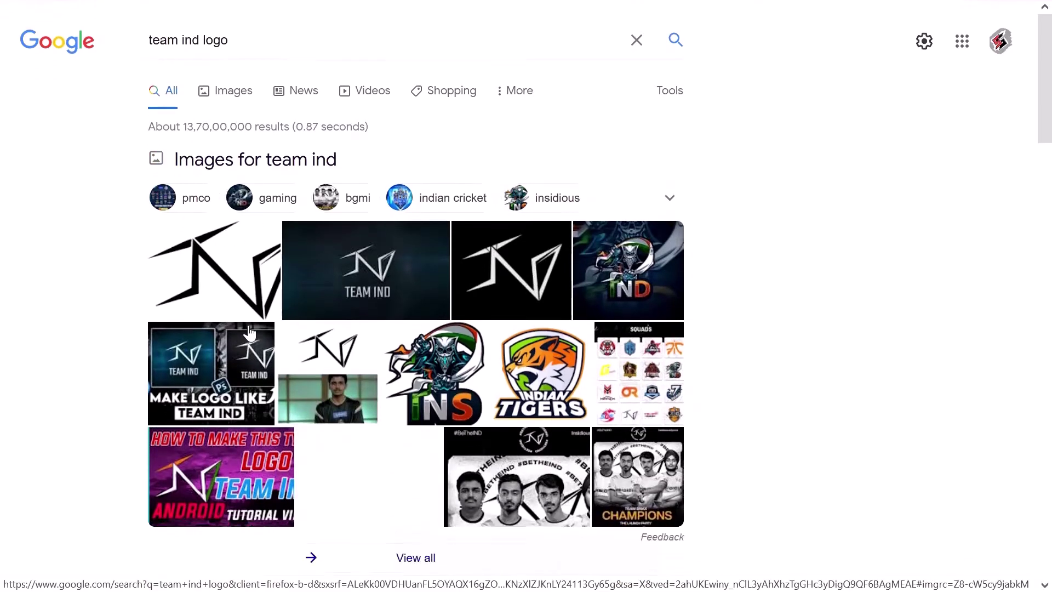
pyautogui.click(244, 337)
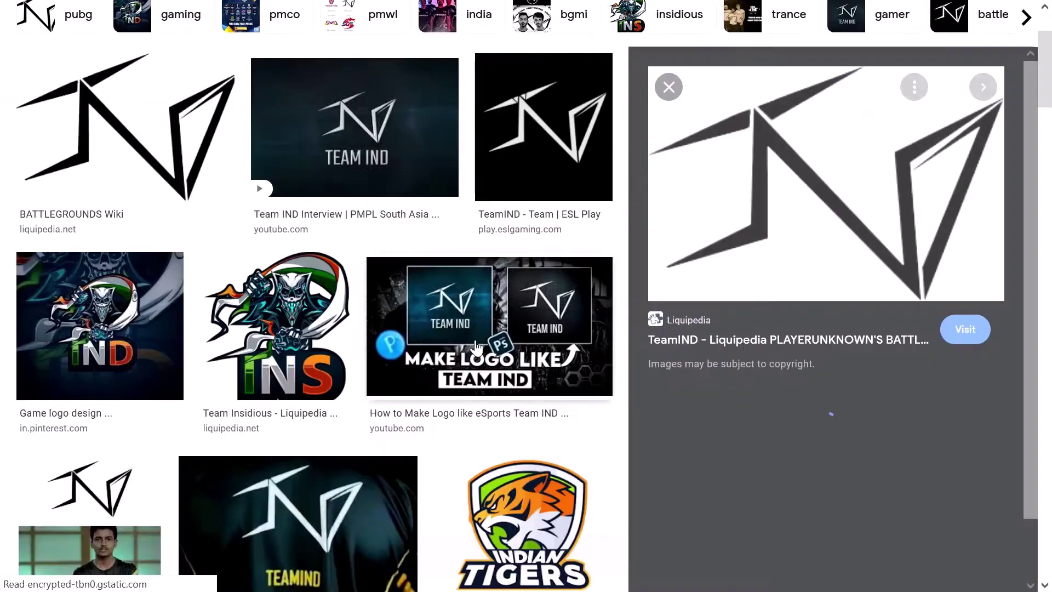
pyautogui.rightClick(809, 191)
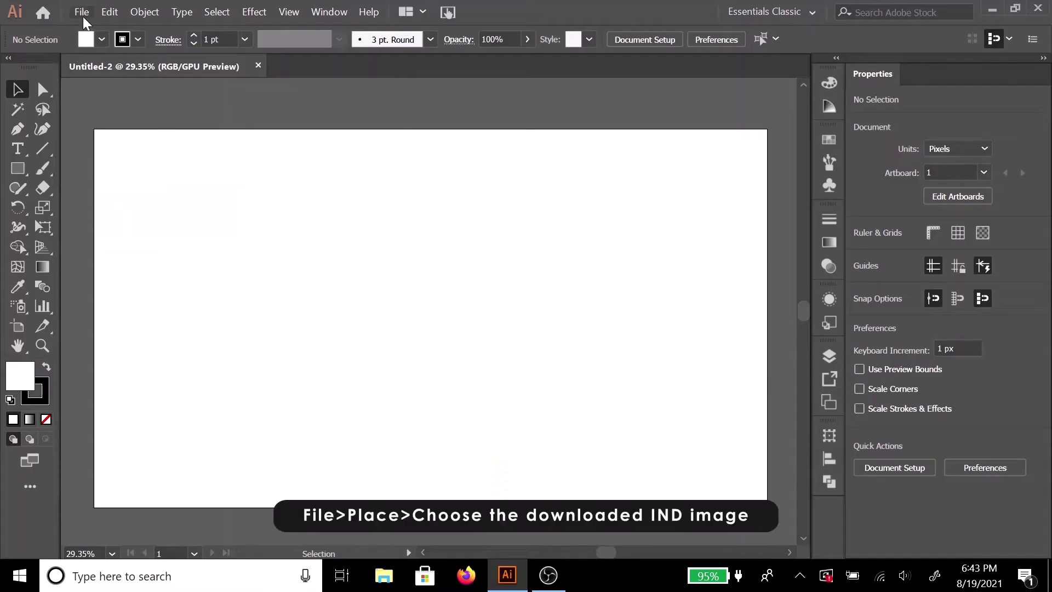
# Place the TeamIND image file from the Downloads folder into Illustrator.
pyautogui.click(82, 14)
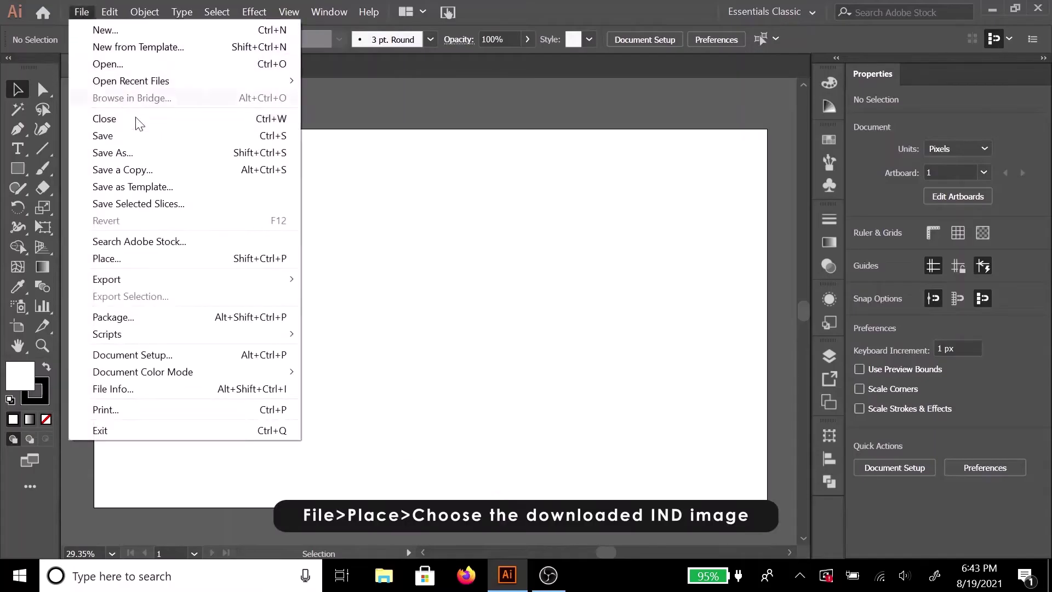
pyautogui.click(120, 258)
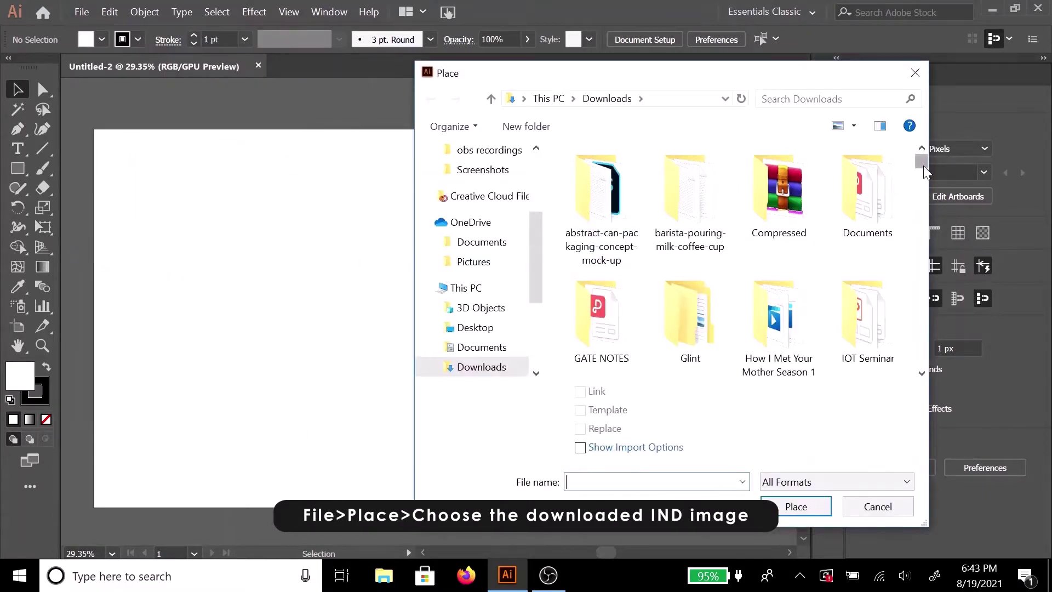
pyautogui.moveTo(922, 164); pyautogui.dragTo(928, 338)
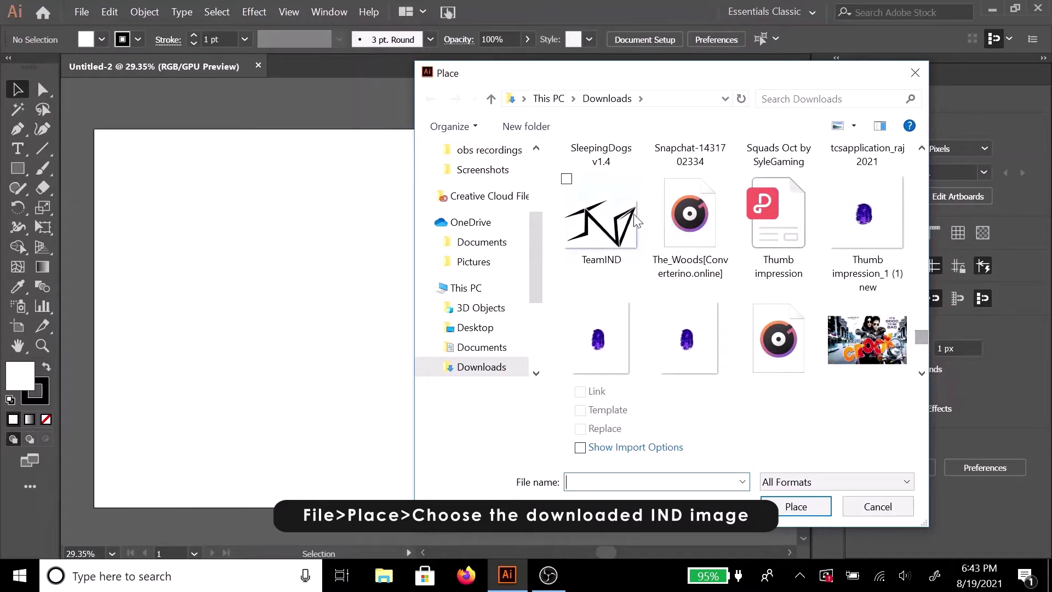
pyautogui.click(623, 226)
pyautogui.click(794, 506)
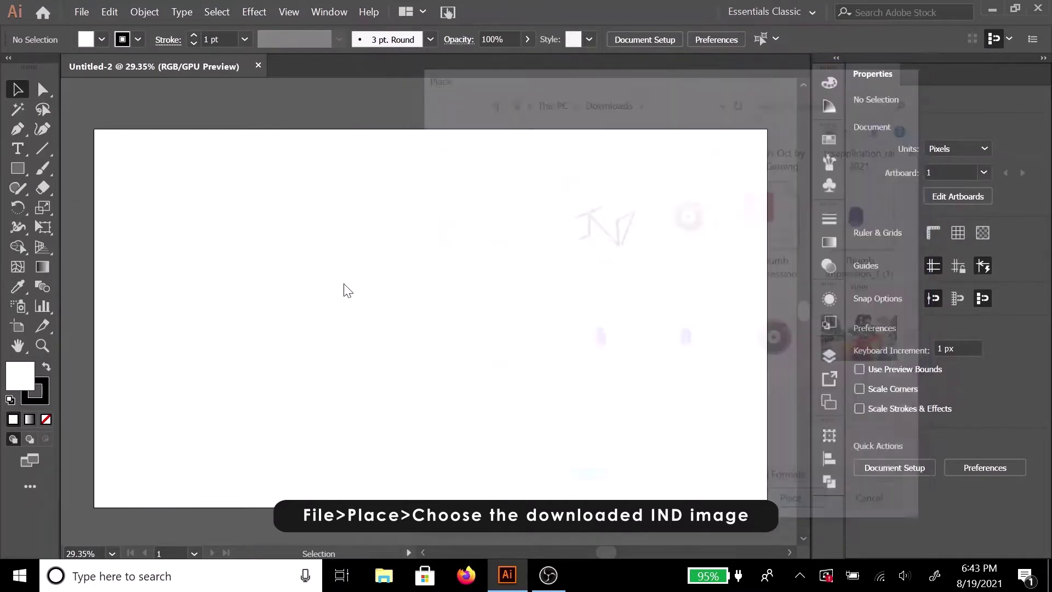
# Put the TeamIND logo on the artboard and scale it evenly to about 556 × 366 px.
pyautogui.moveTo(237, 189); pyautogui.dragTo(664, 442)
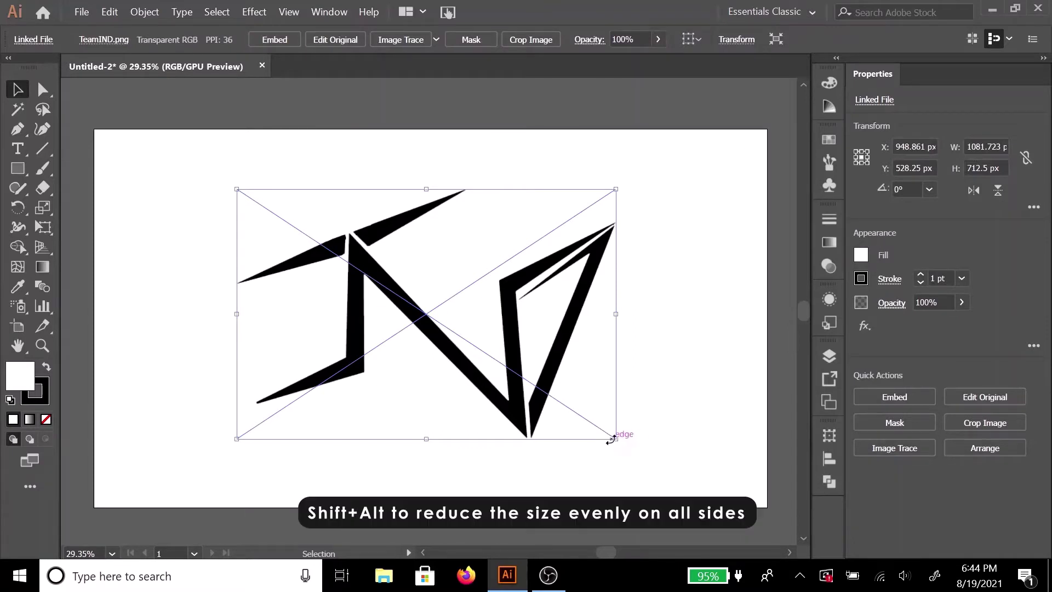
pyautogui.moveTo(615, 437); pyautogui.dragTo(534, 437)
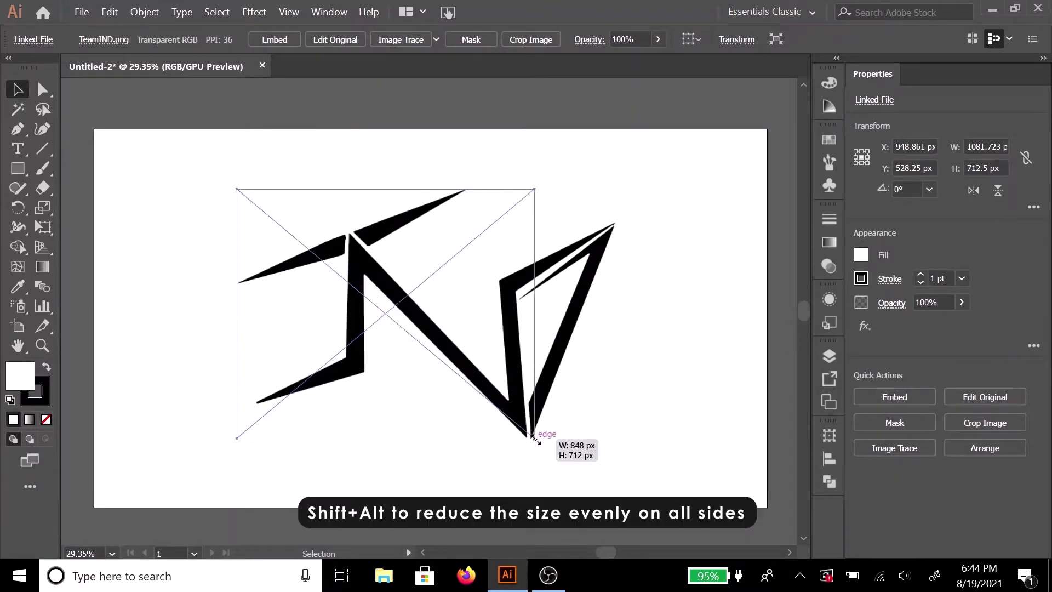
pyautogui.moveTo(535, 437)
pyautogui.mouseDown()
pyautogui.moveTo(641, 452)
pyautogui.moveTo(524, 379)
pyautogui.mouseUp()
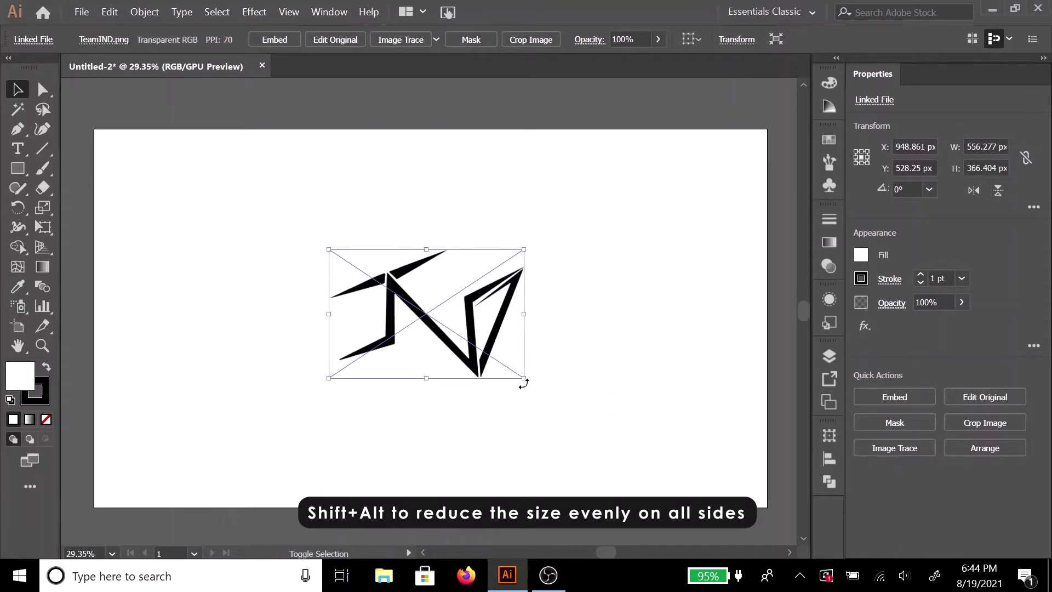
pyautogui.click(168, 294)
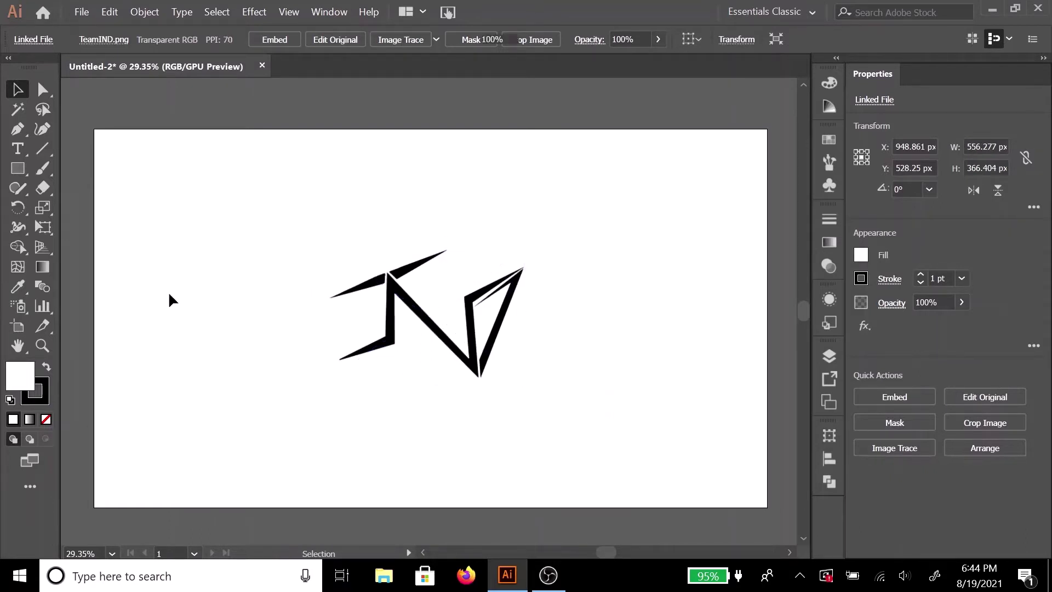
# Set the view zoom to 66.67%.
pyautogui.click(112, 554)
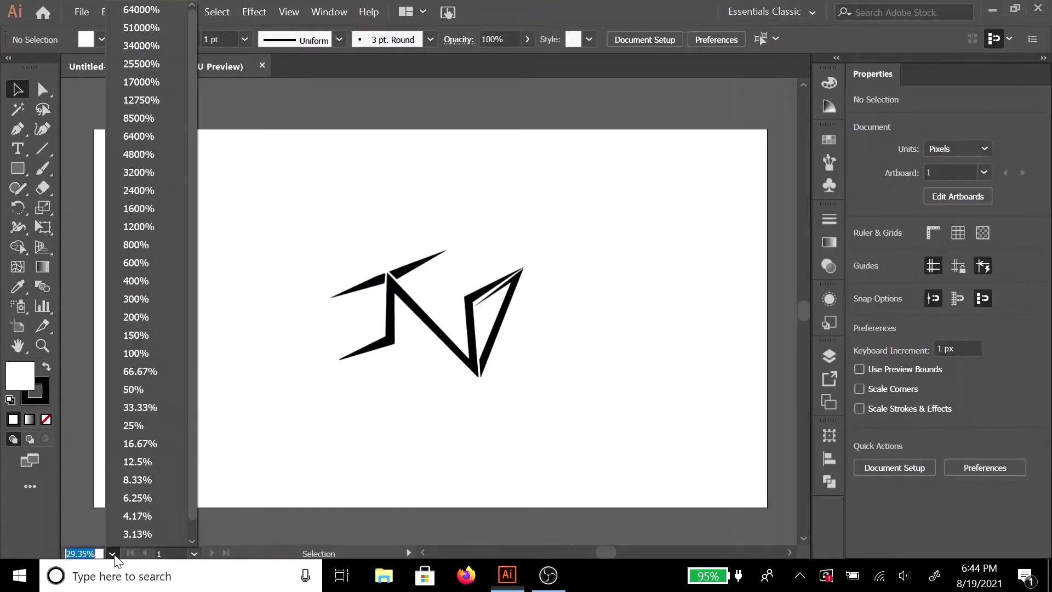
pyautogui.click(139, 389)
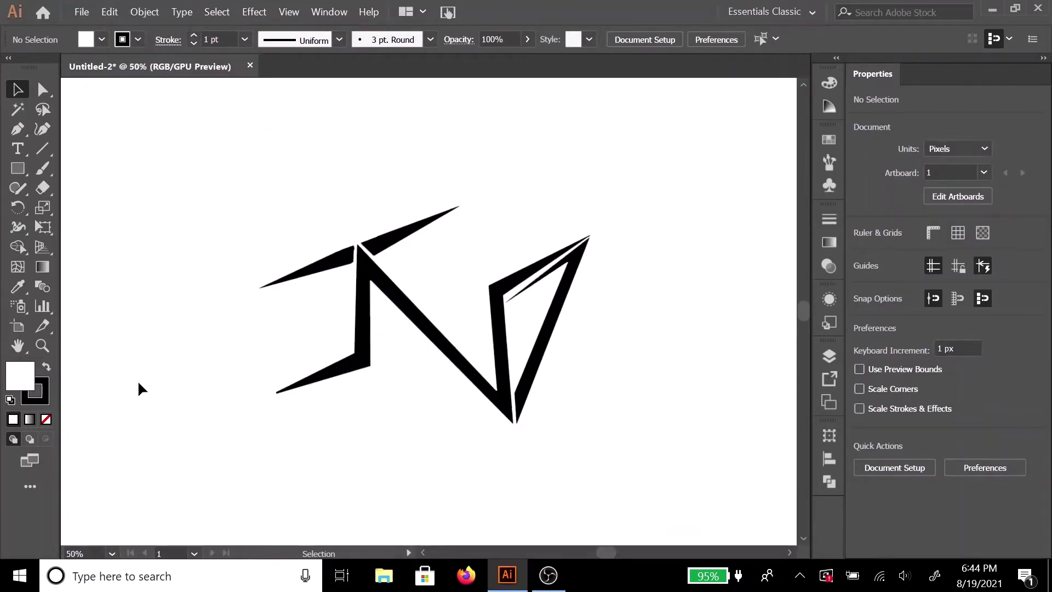
pyautogui.click(109, 552)
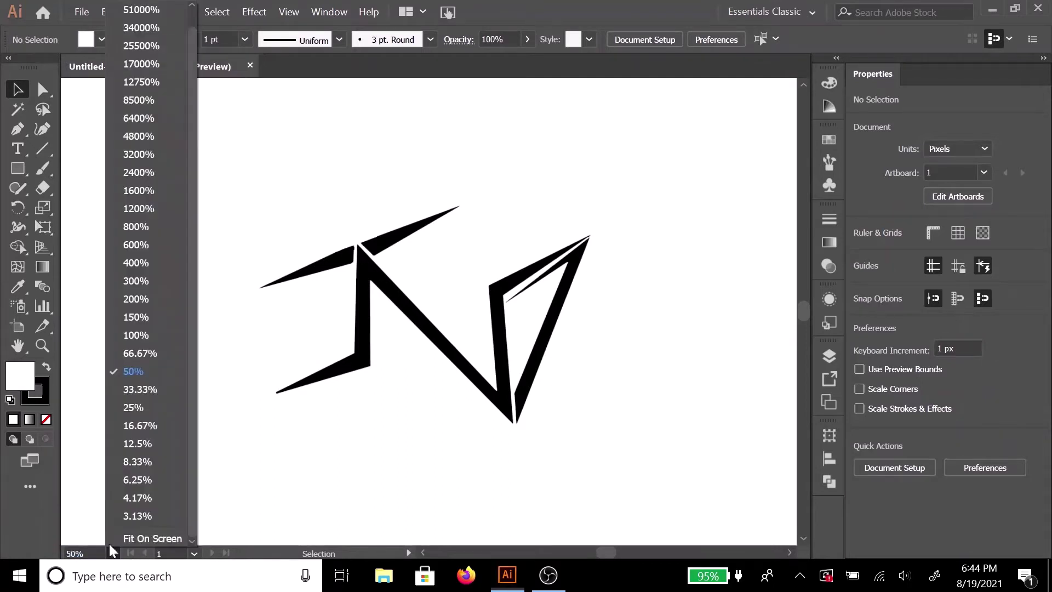
pyautogui.click(131, 354)
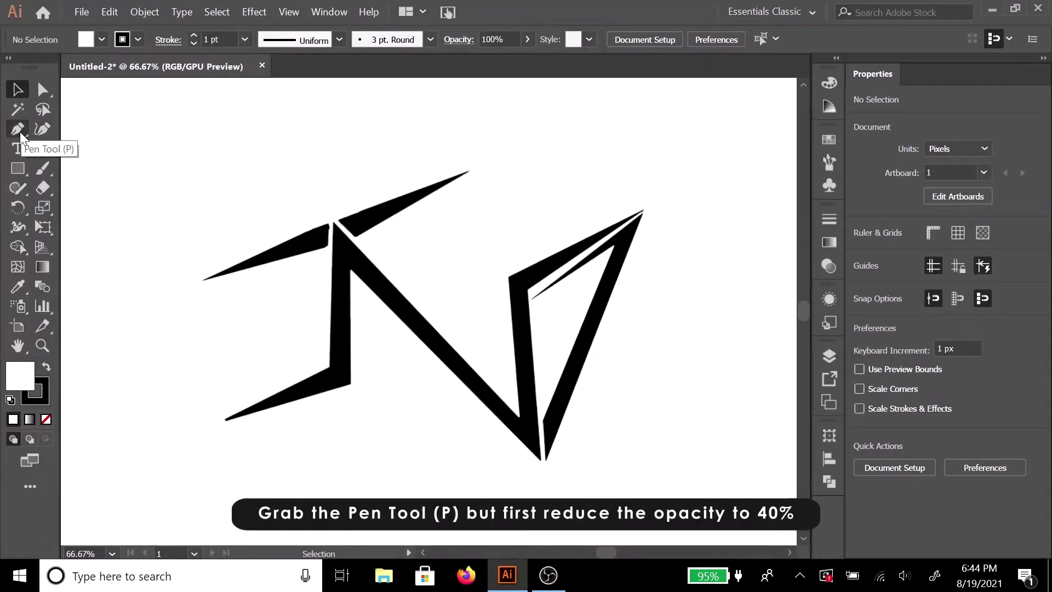
# Lower the placed TeamIND logo image's opacity to 40%.
pyautogui.click(20, 131)
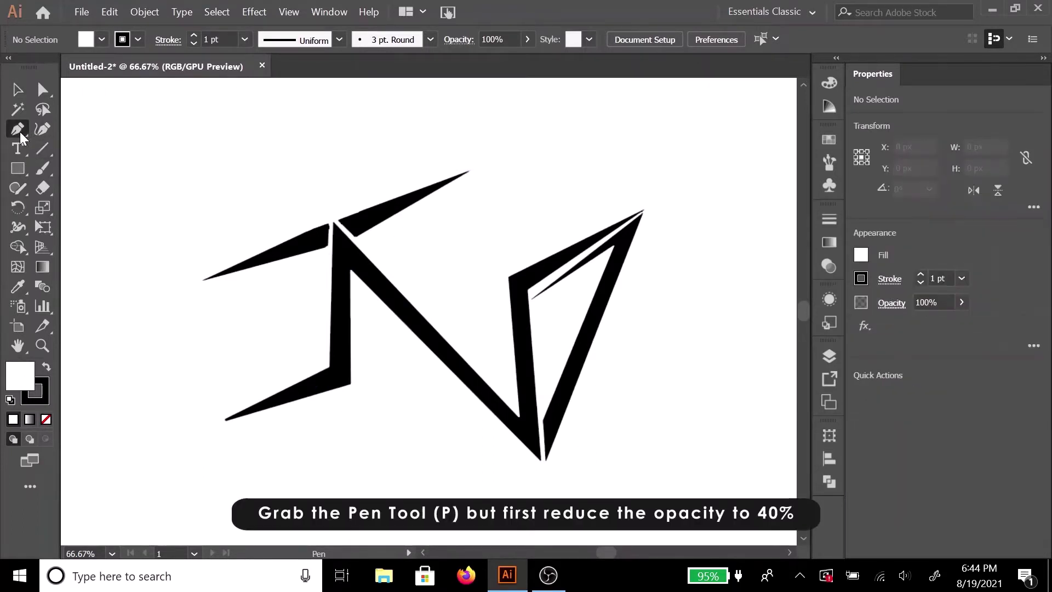
pyautogui.press('v')
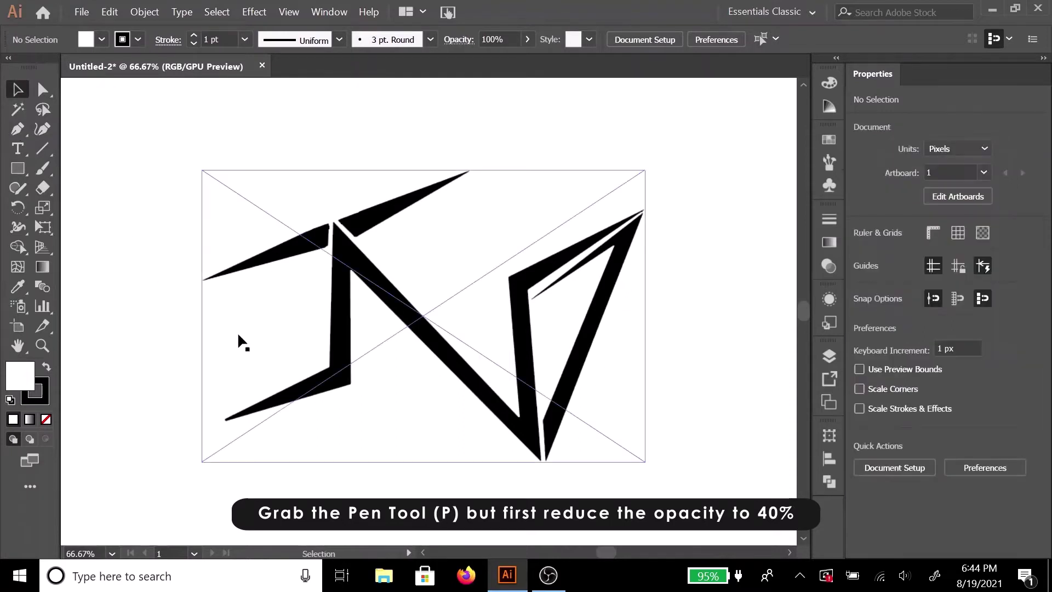
pyautogui.click(494, 231)
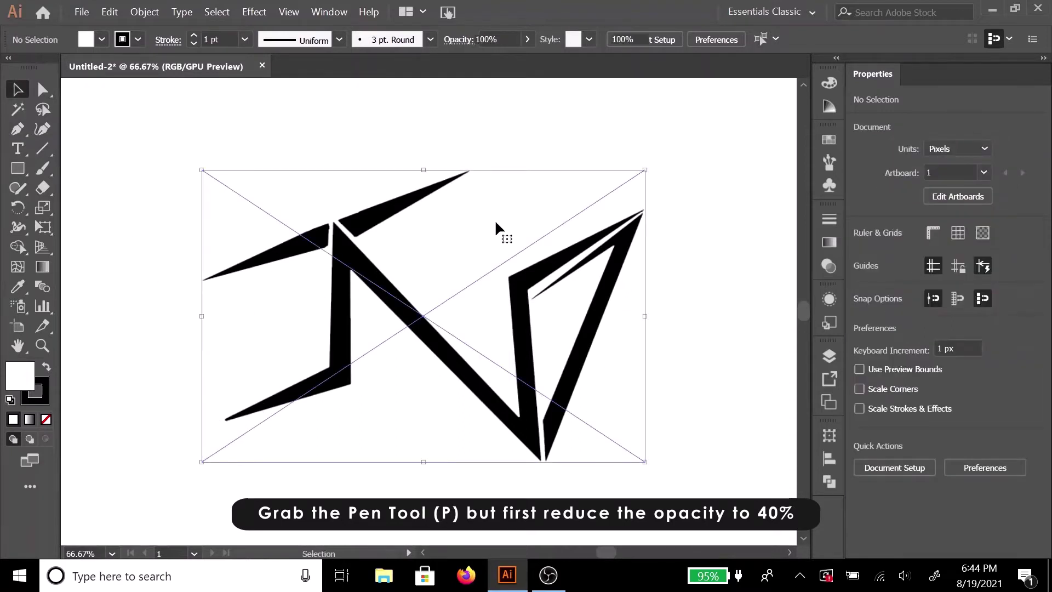
pyautogui.click(926, 302)
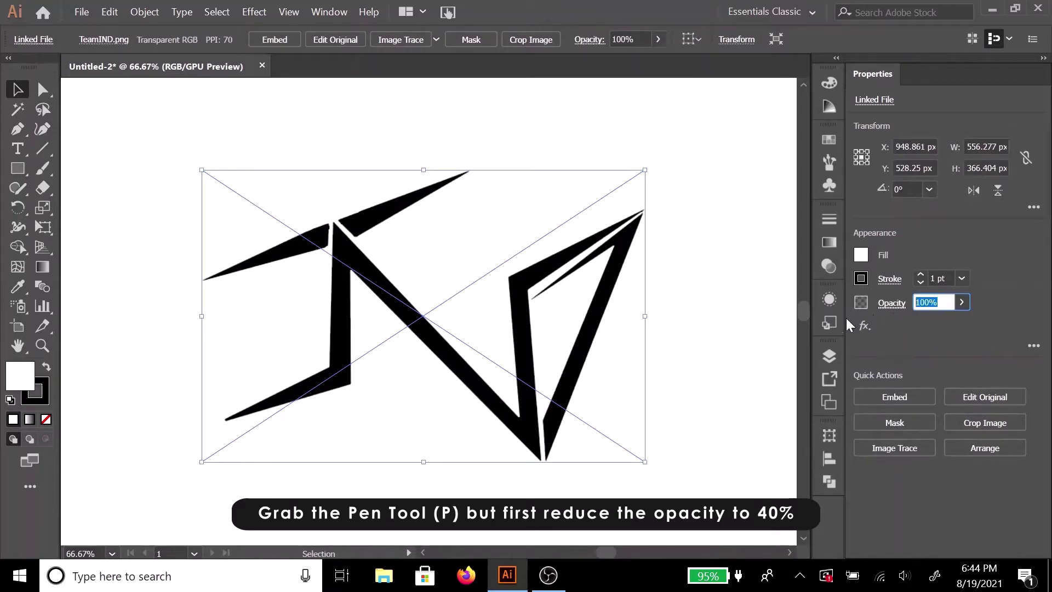
pyautogui.write('40')
pyautogui.press('Return')
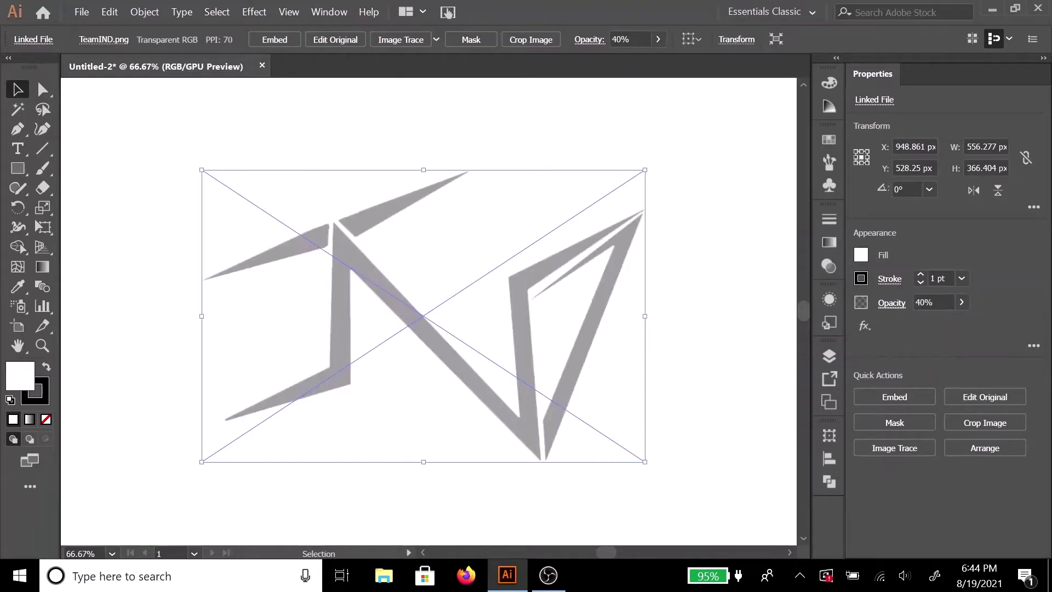
pyautogui.click(152, 268)
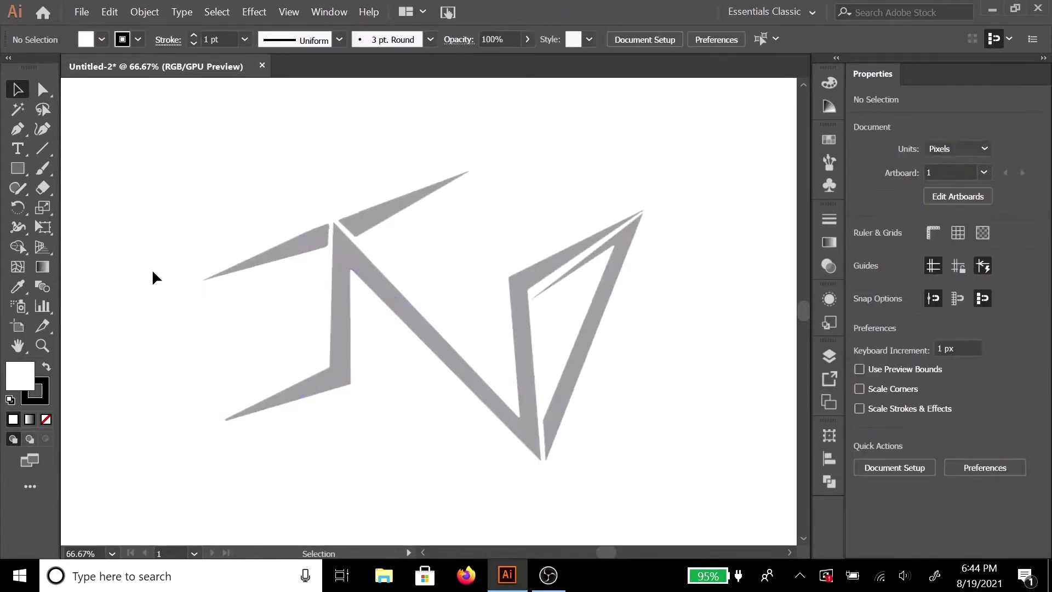
# Pen-trace from the N's lower-left tip along the diagonal to the right shape's inner corner.
pyautogui.click(17, 130)
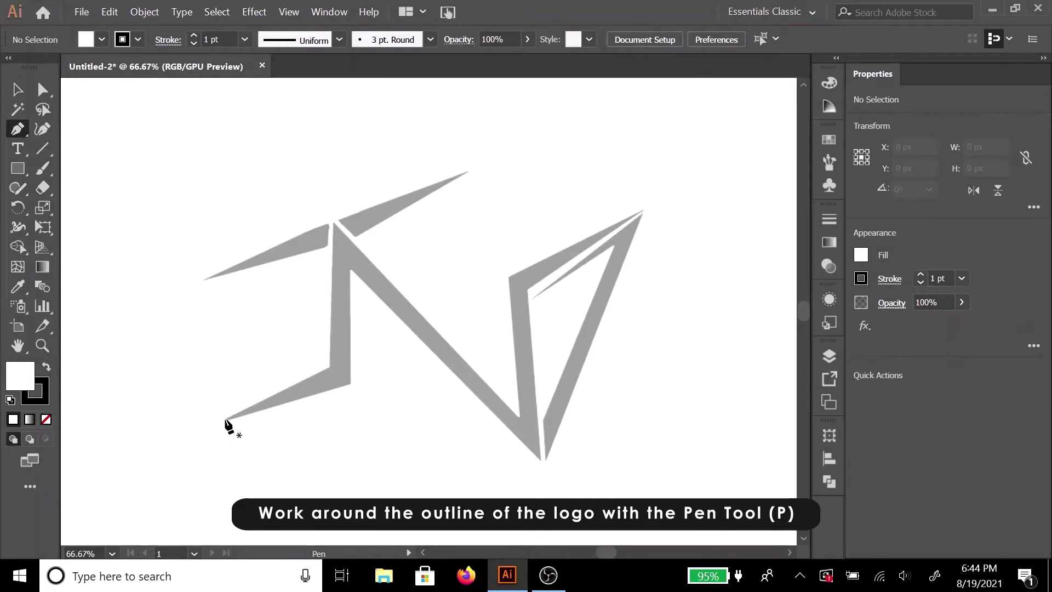
pyautogui.click(226, 418)
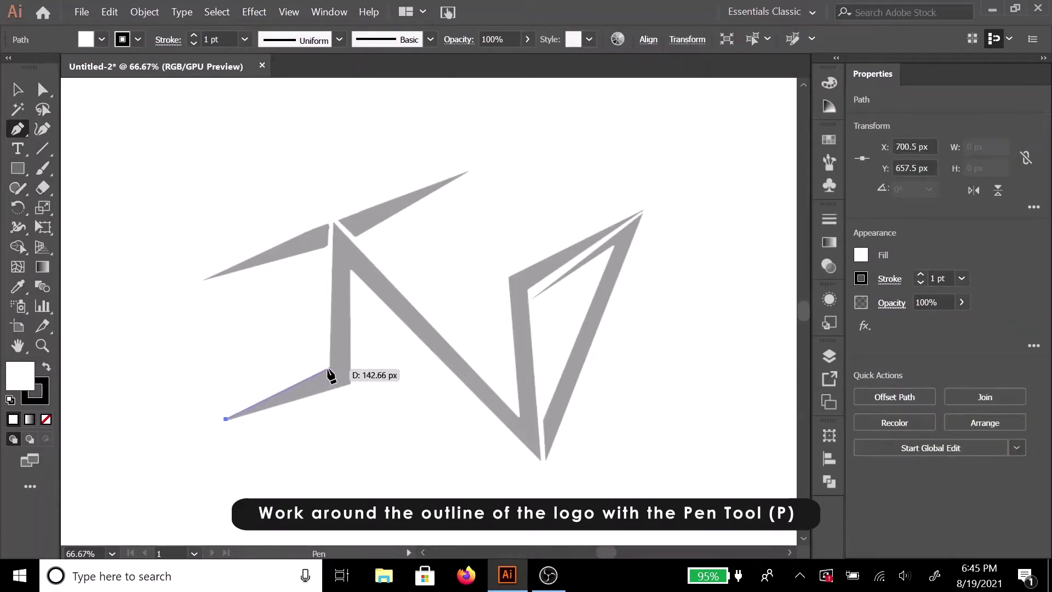
pyautogui.click(329, 366)
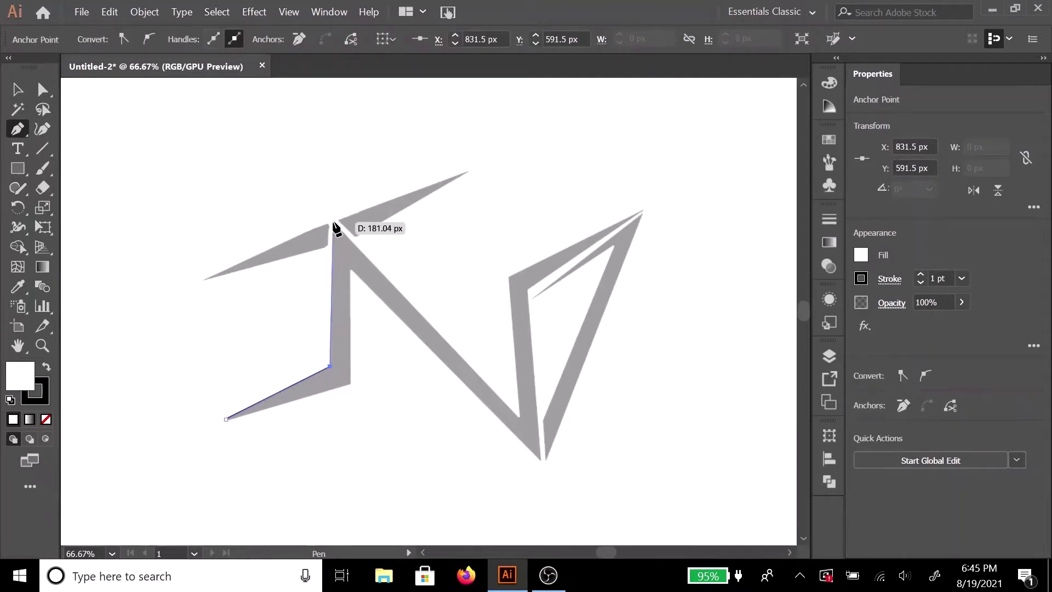
pyautogui.click(333, 223)
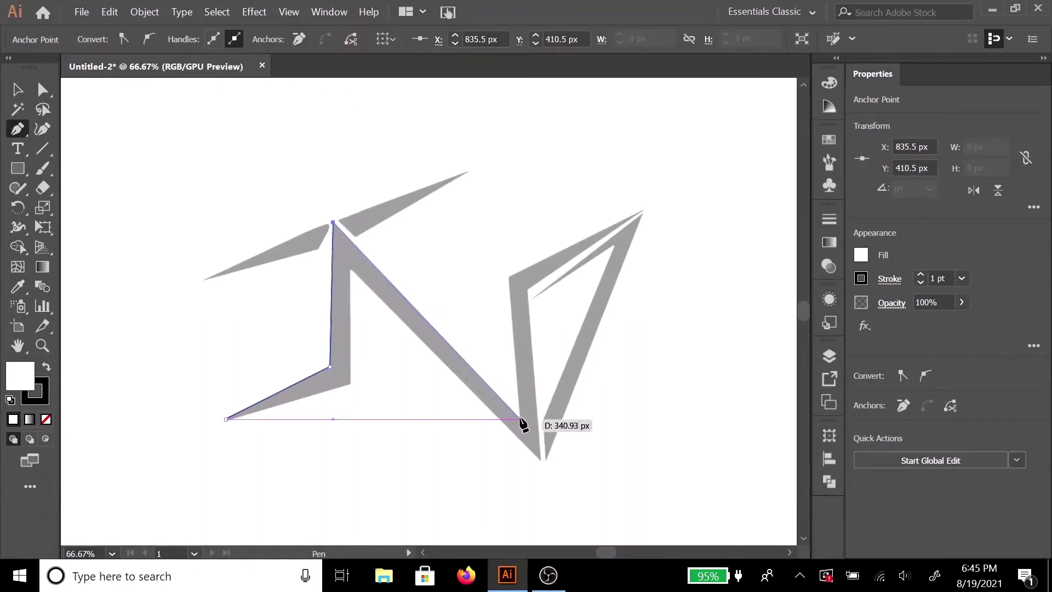
pyautogui.click(521, 419)
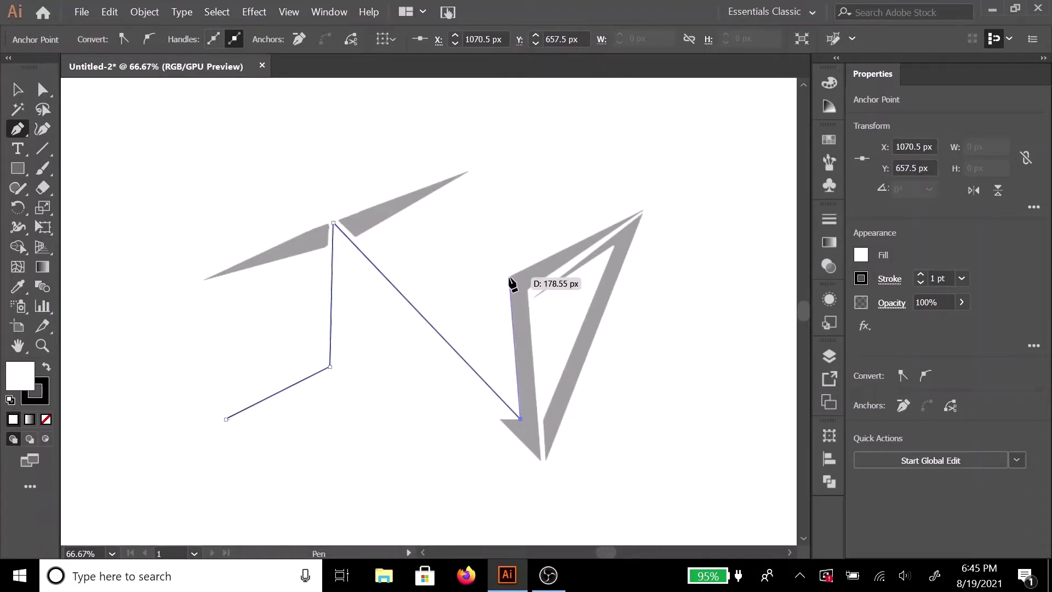
pyautogui.click(510, 277)
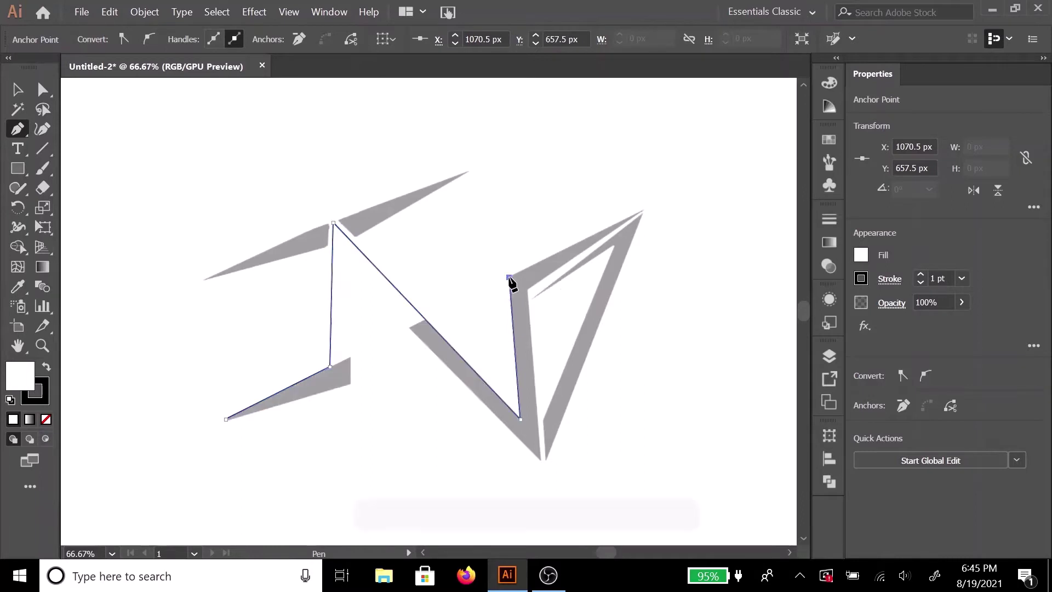
# Set the pen path's fill to None so the reference shows through.
pyautogui.click(861, 255)
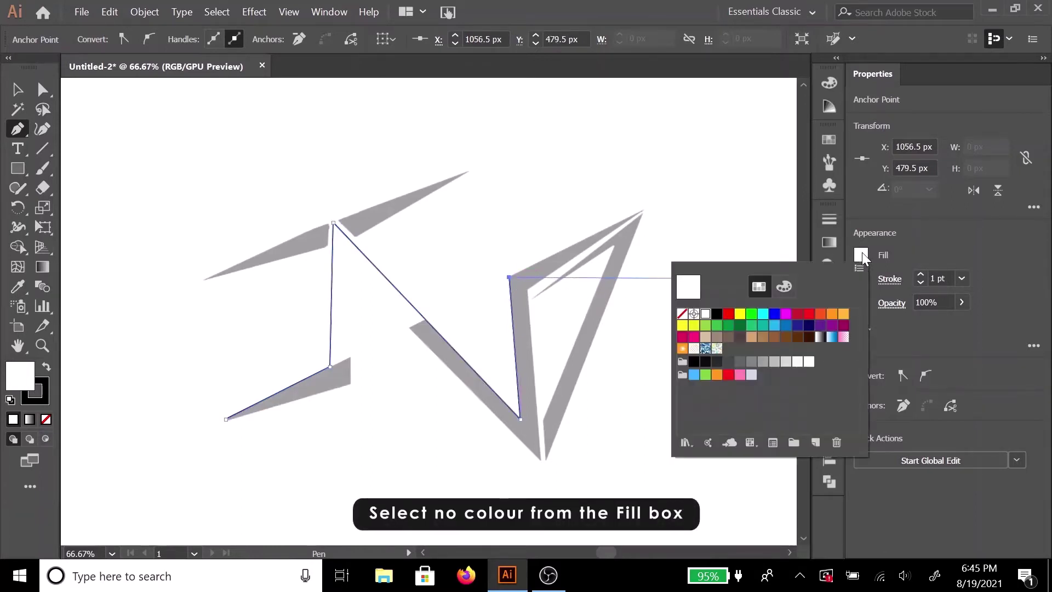
pyautogui.click(681, 313)
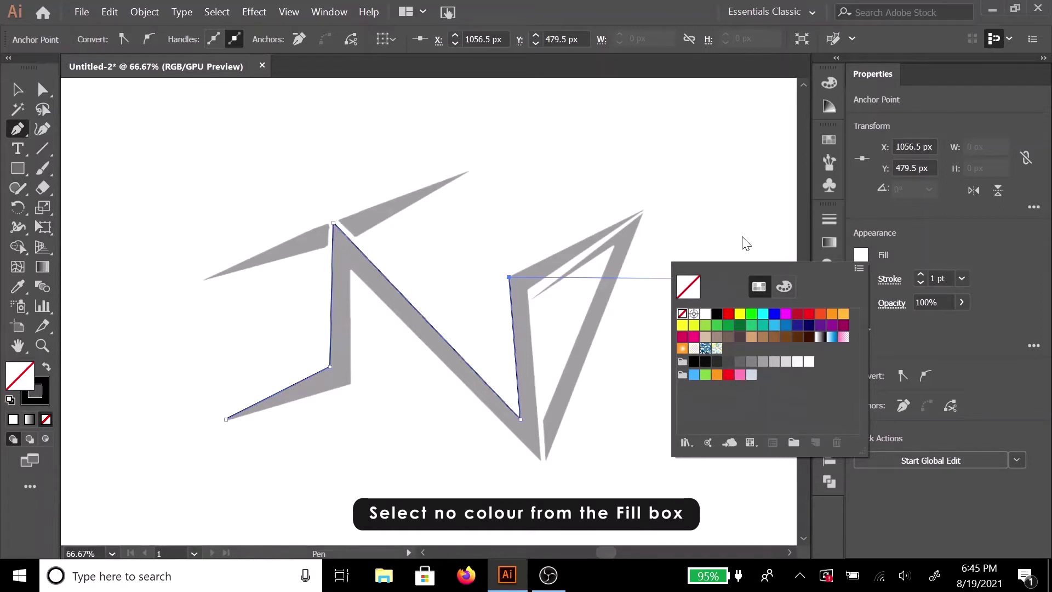
pyautogui.click(746, 241)
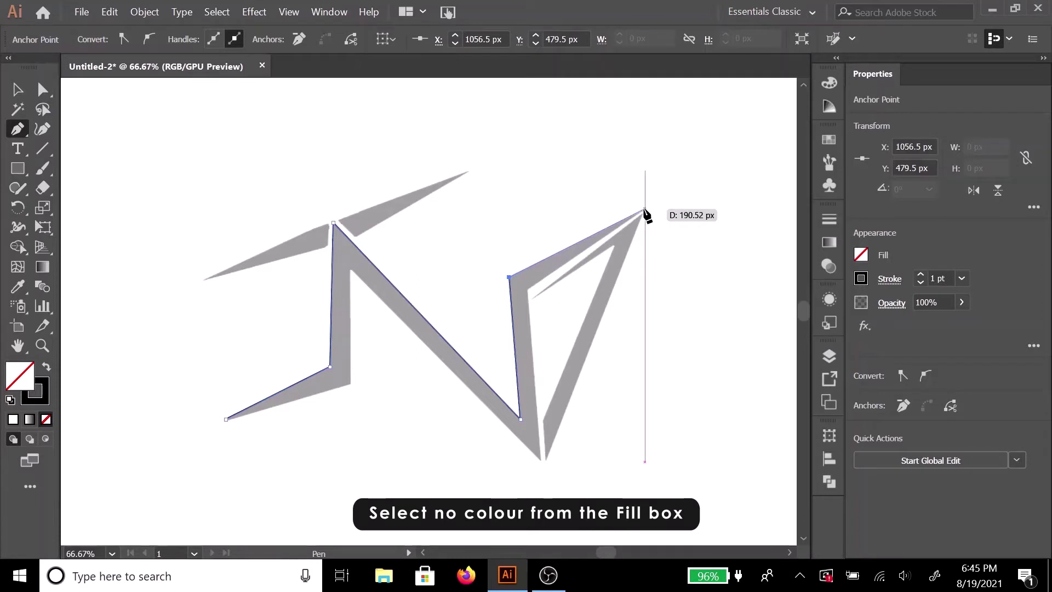
# Add the remaining N anchors and close the outline at its lower-left starting tip.
pyautogui.click(645, 210)
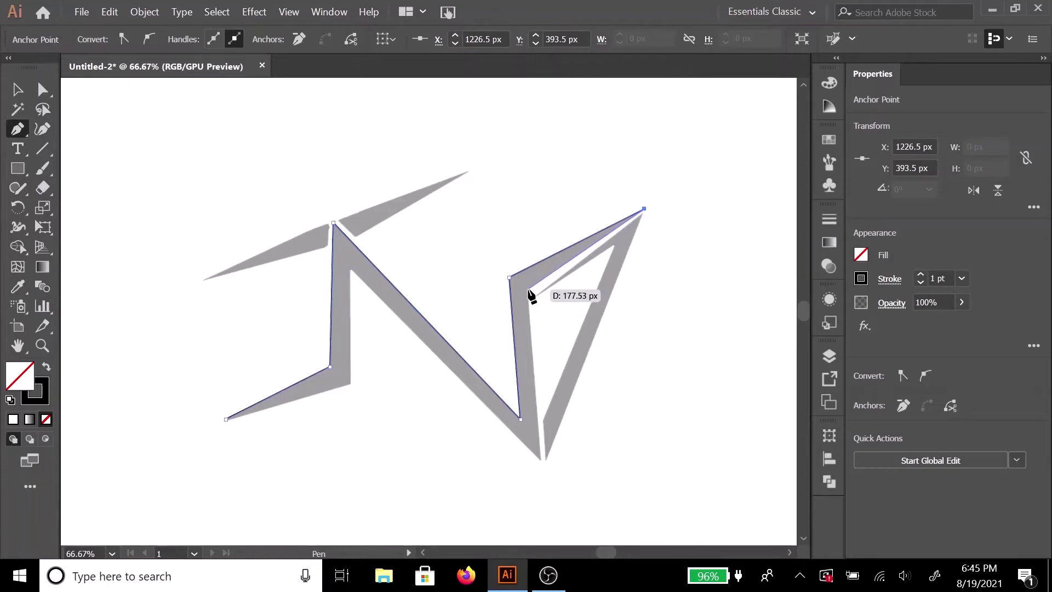
pyautogui.click(528, 289)
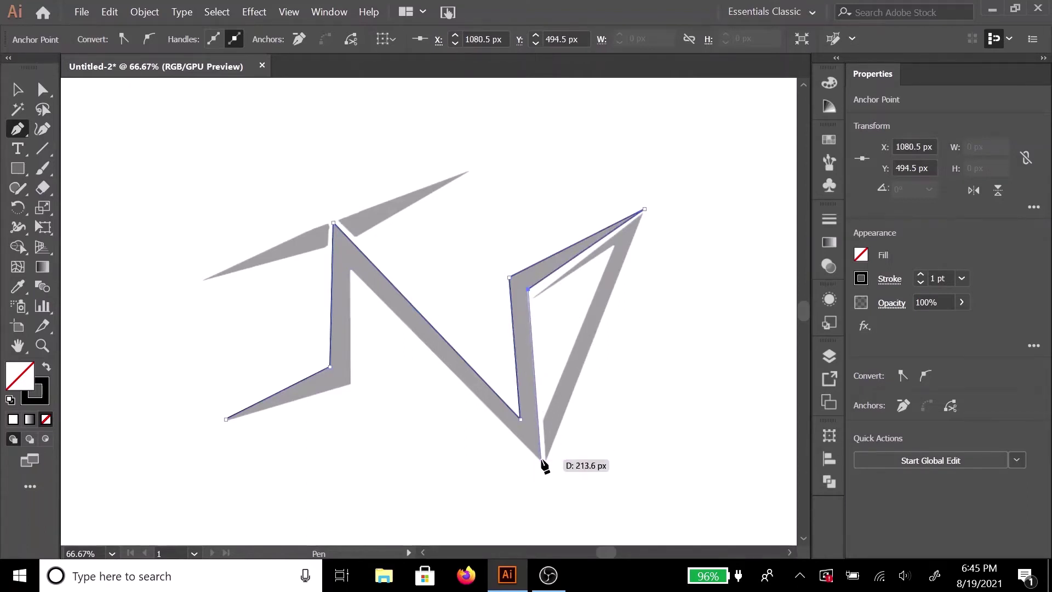
pyautogui.click(542, 462)
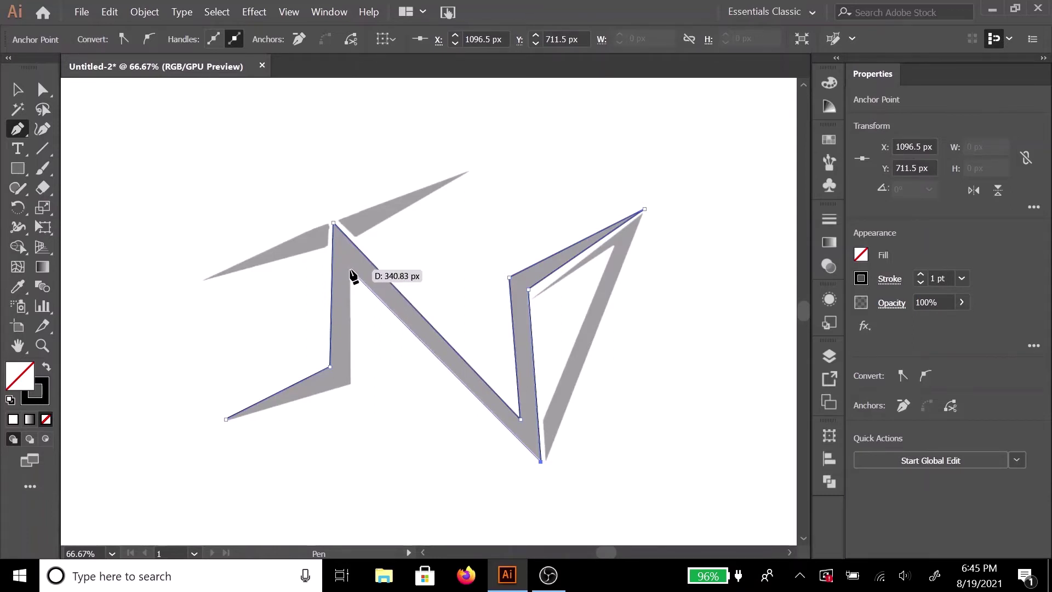
pyautogui.click(351, 269)
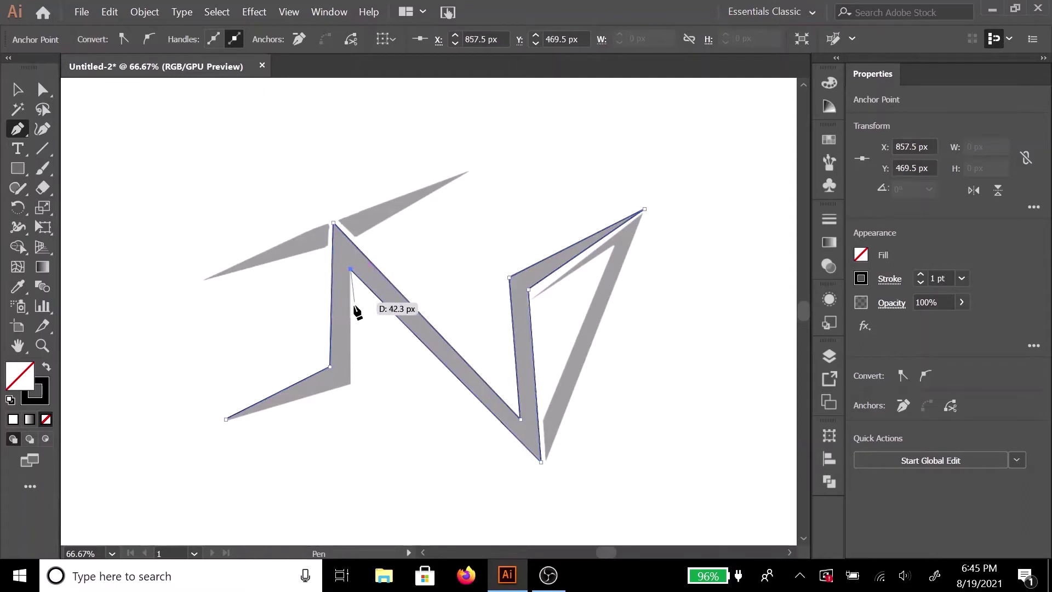
pyautogui.click(351, 383)
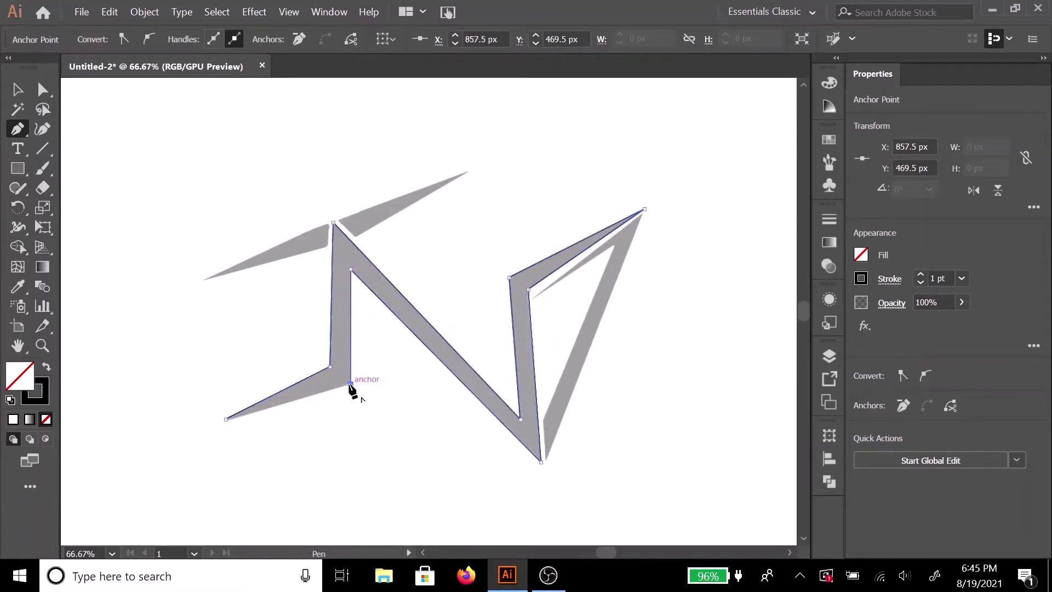
pyautogui.click(226, 419)
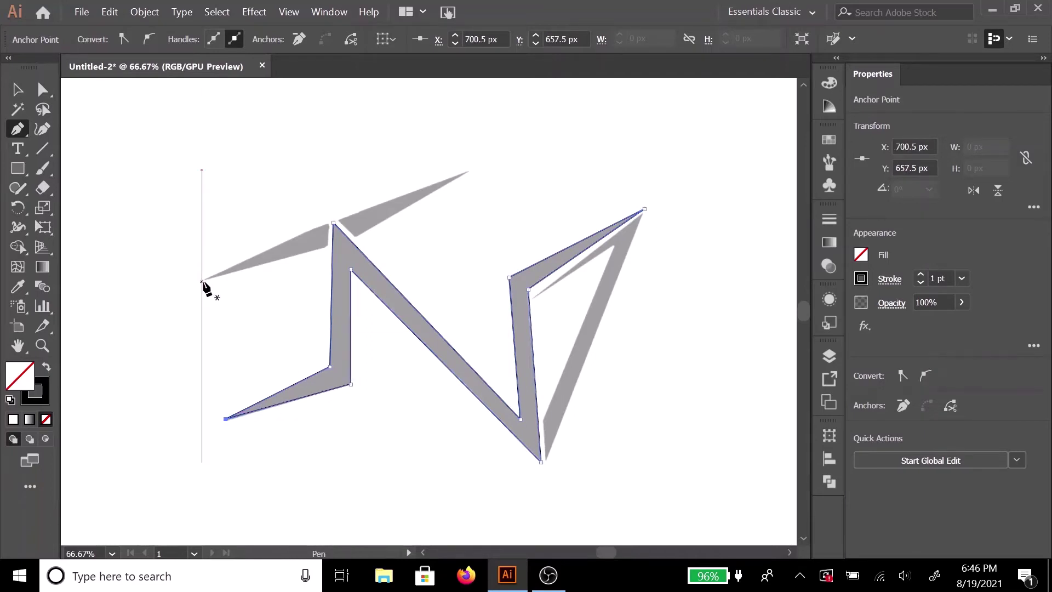
# Trace the upper-left spike as a closed outline.
pyautogui.click(202, 280)
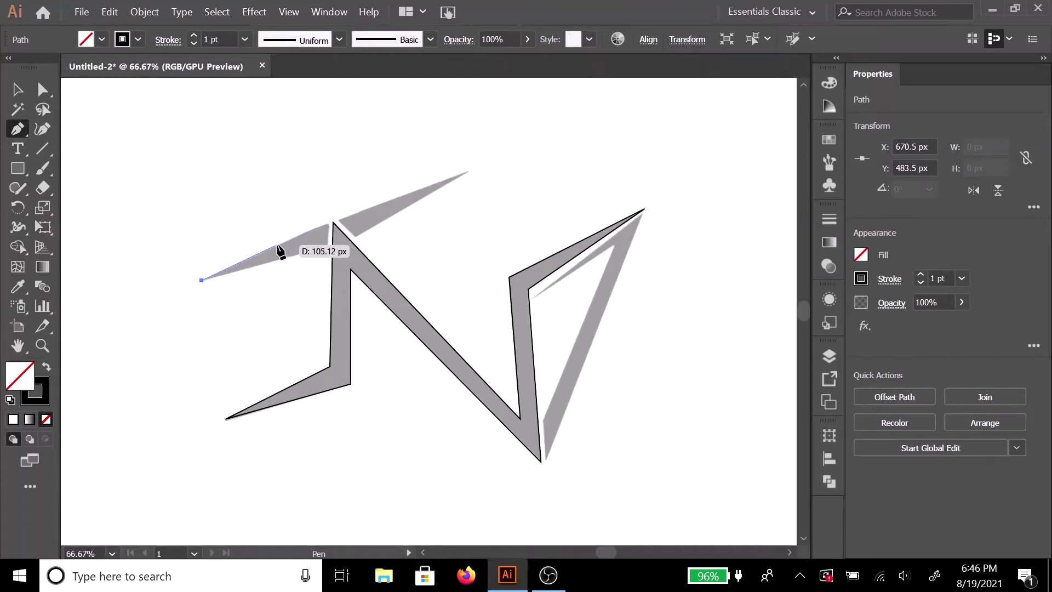
pyautogui.click(277, 245)
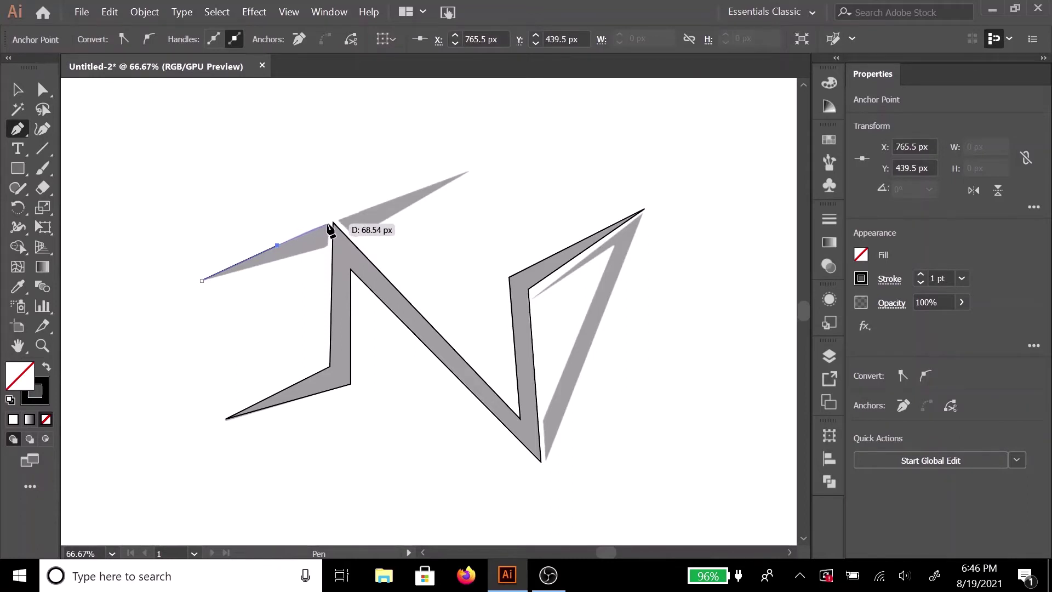
pyautogui.moveTo(330, 225); pyautogui.dragTo(327, 248)
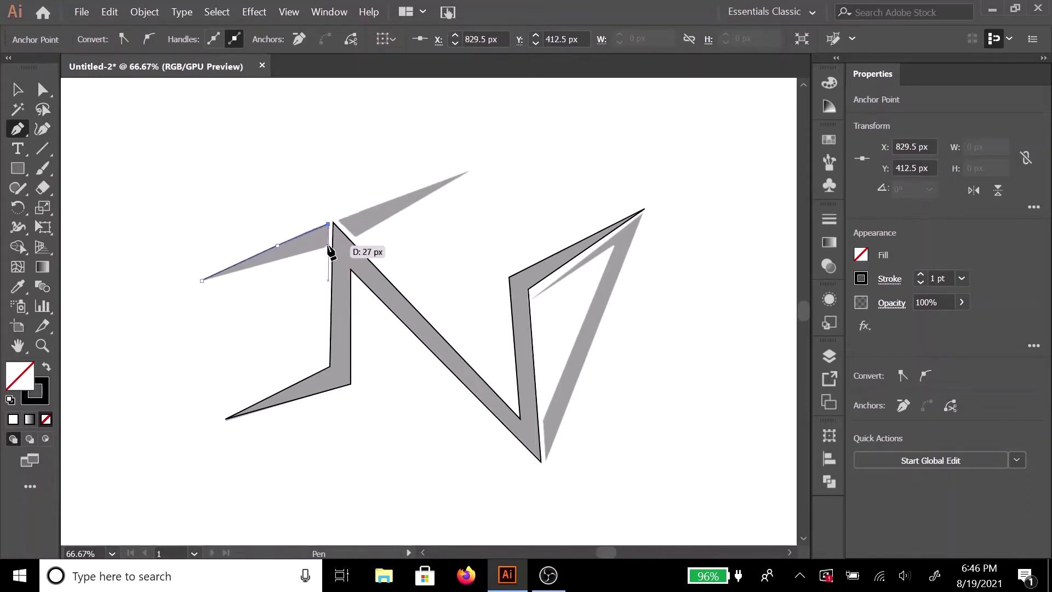
pyautogui.click(328, 245)
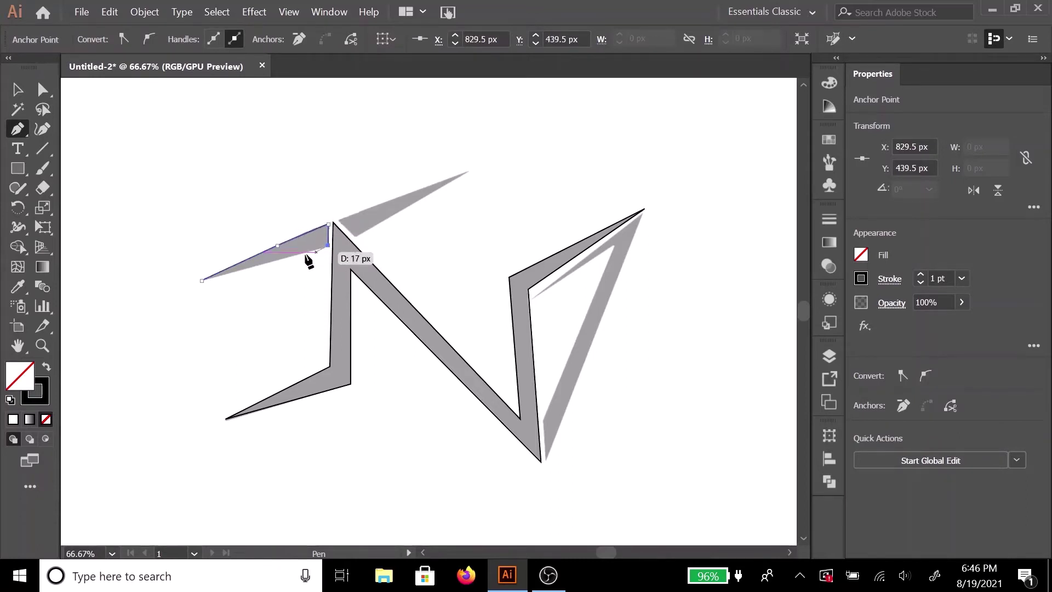
pyautogui.click(202, 281)
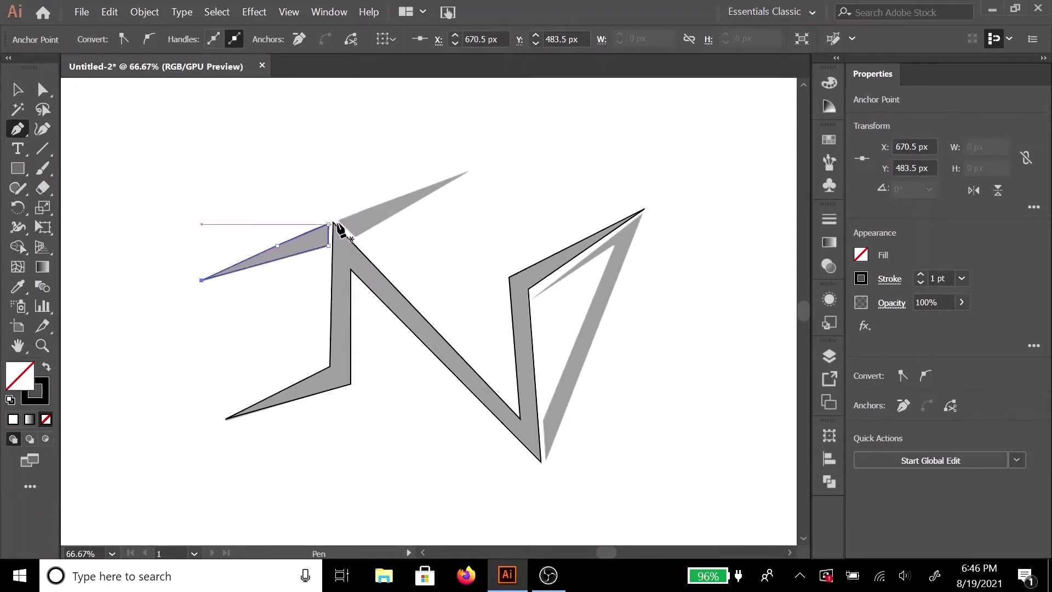
# Trace the thin top spike as a closed outline up to its pointed tip.
pyautogui.click(338, 220)
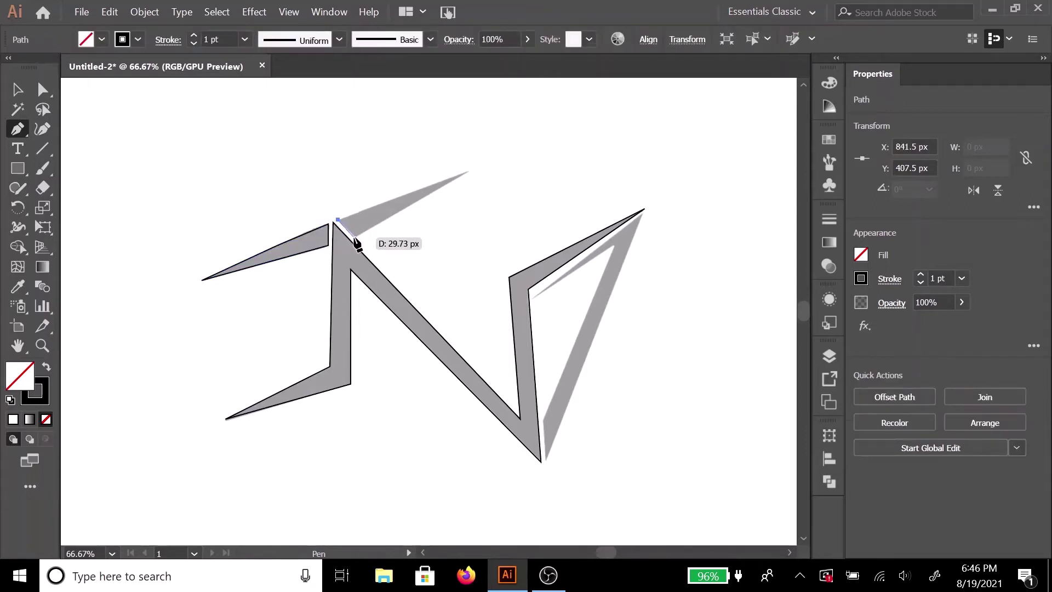
pyautogui.click(356, 237)
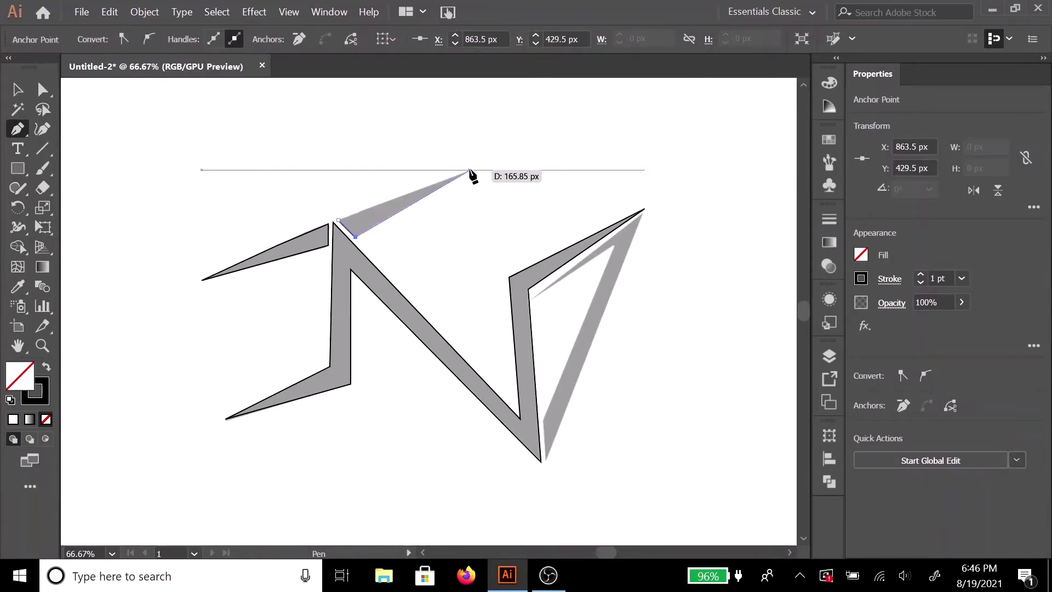
pyautogui.click(470, 171)
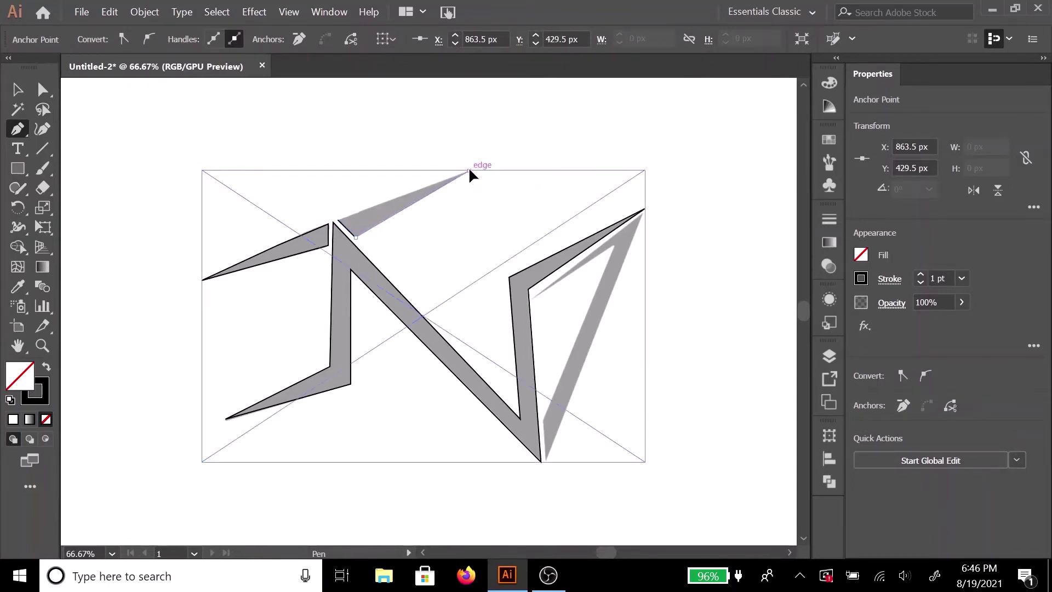
pyautogui.click(338, 220)
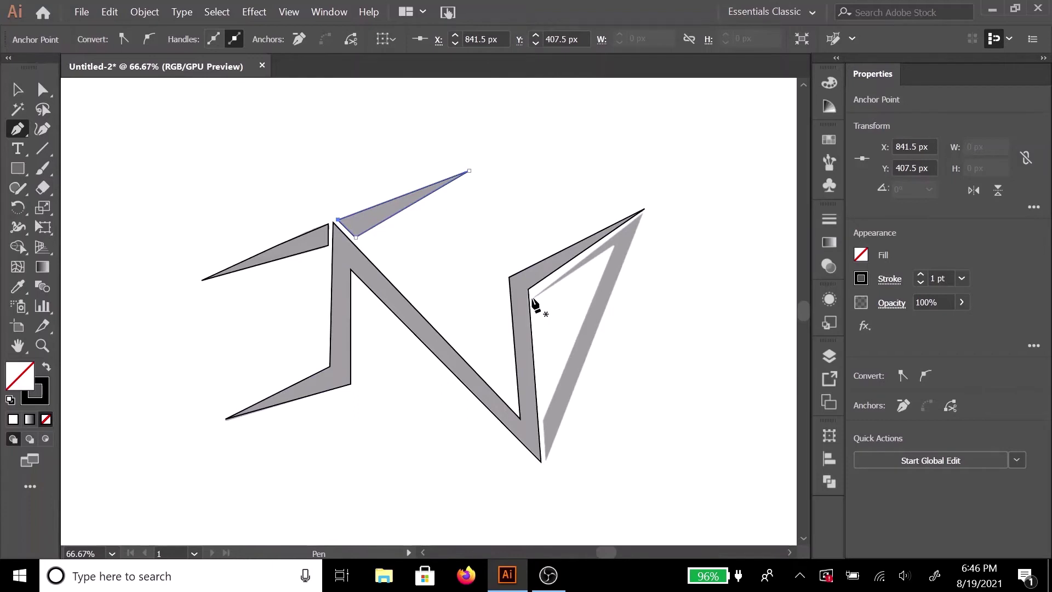
# Trace the thin triangle inside the right-hand shape as a closed outline.
pyautogui.click(532, 298)
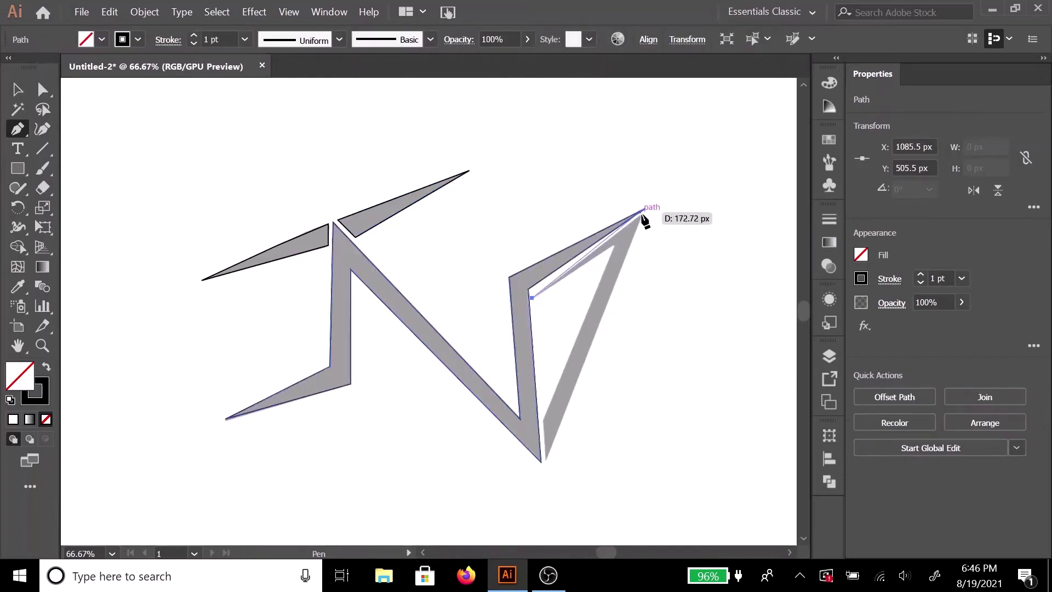
pyautogui.click(644, 210)
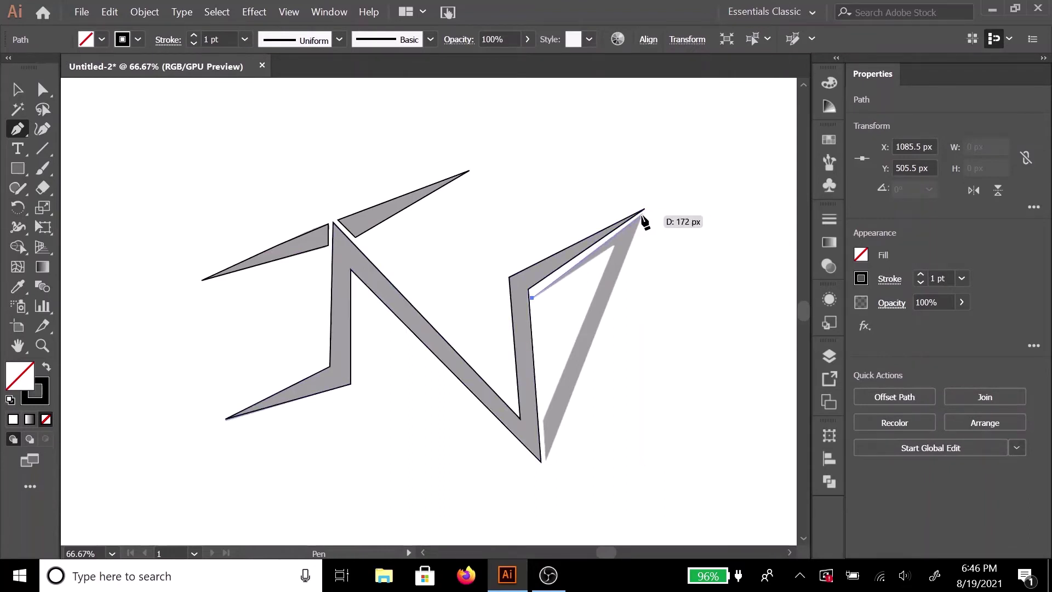
pyautogui.click(642, 215)
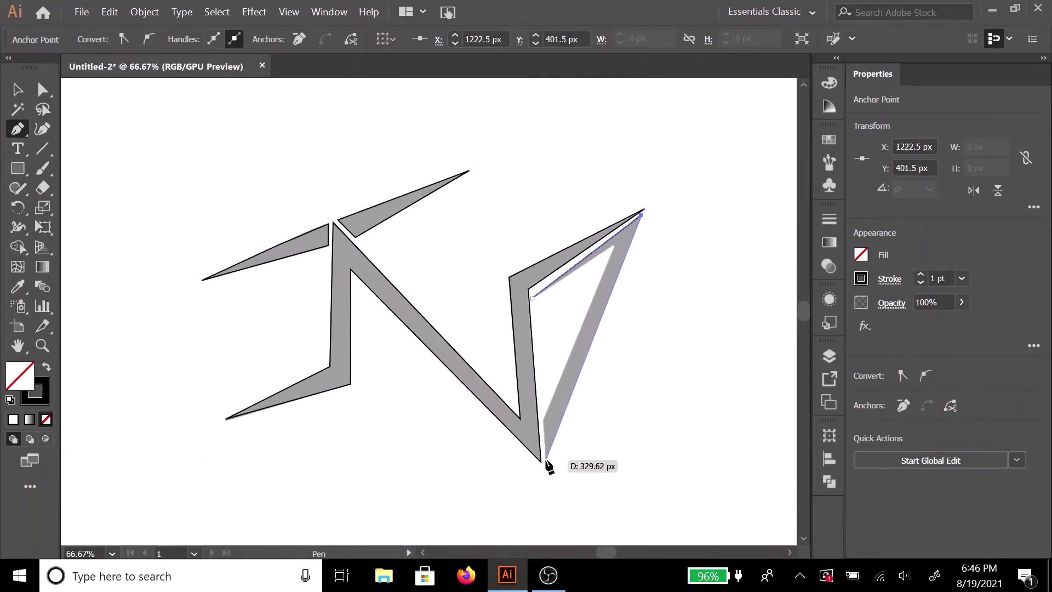
pyautogui.click(545, 460)
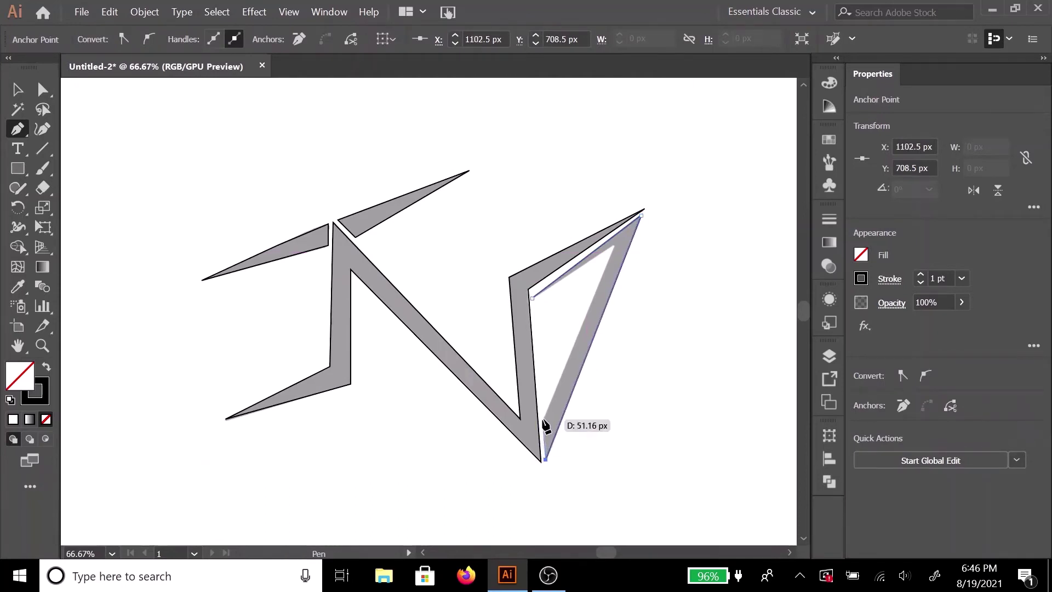
pyautogui.click(542, 419)
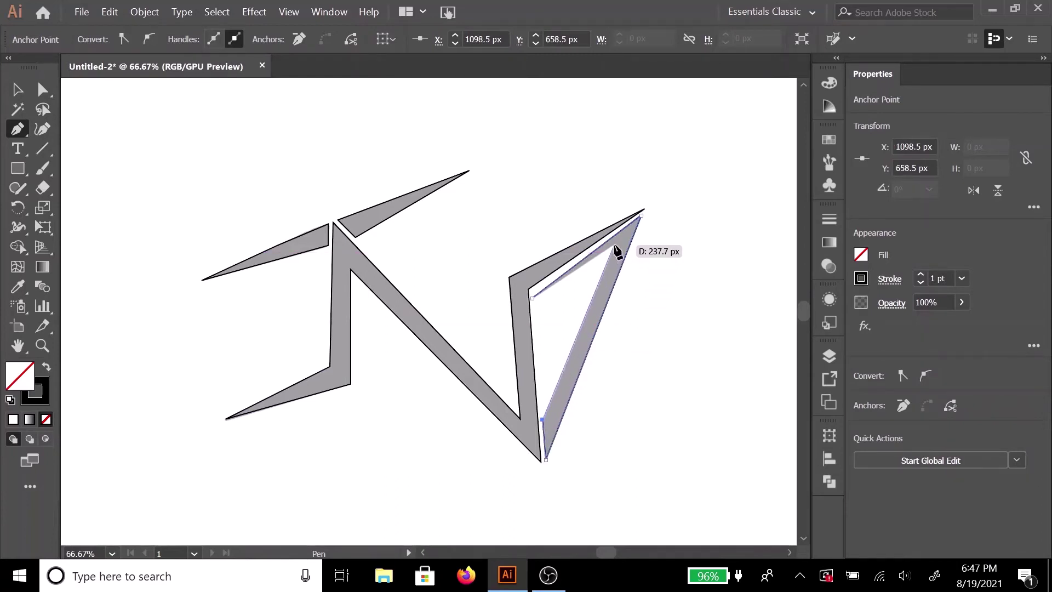
pyautogui.click(614, 244)
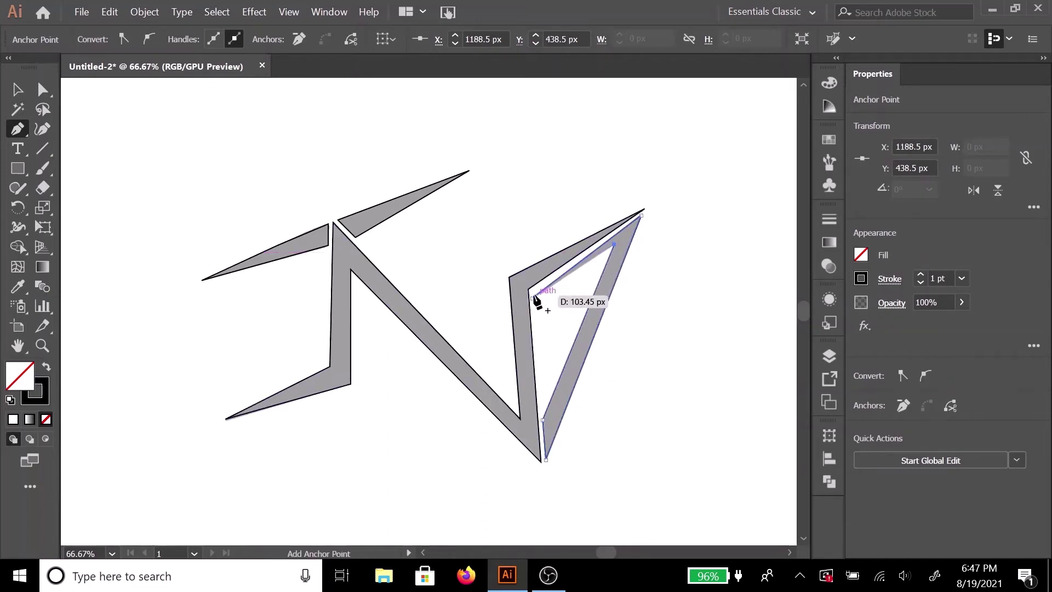
pyautogui.click(532, 297)
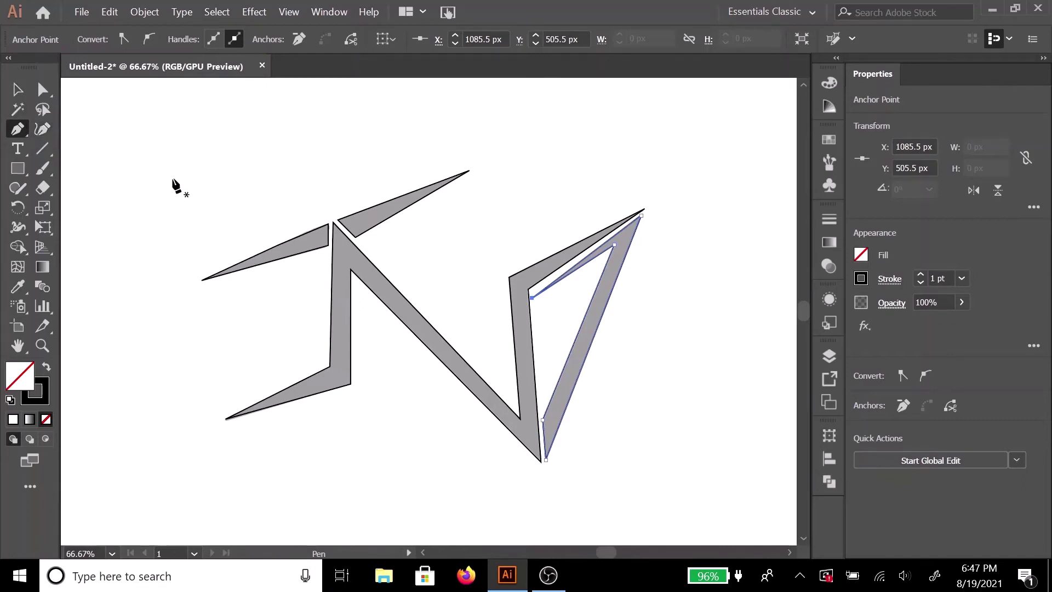
pyautogui.click(21, 93)
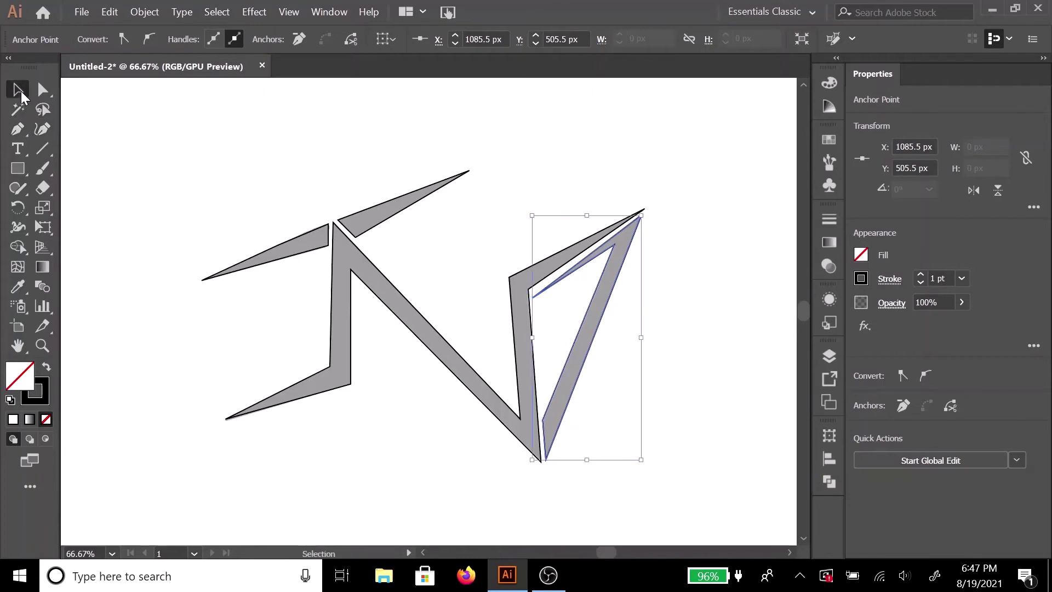
# Delete the faded TeamIND reference image from the artboard.
pyautogui.click(141, 196)
pyautogui.click(247, 204)
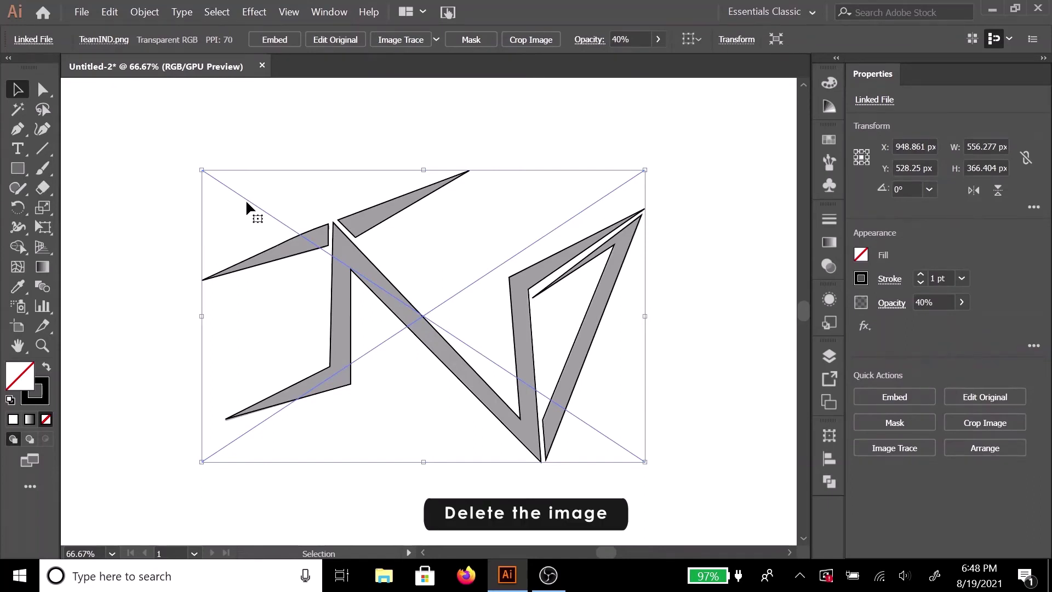
pyautogui.press('Delete')
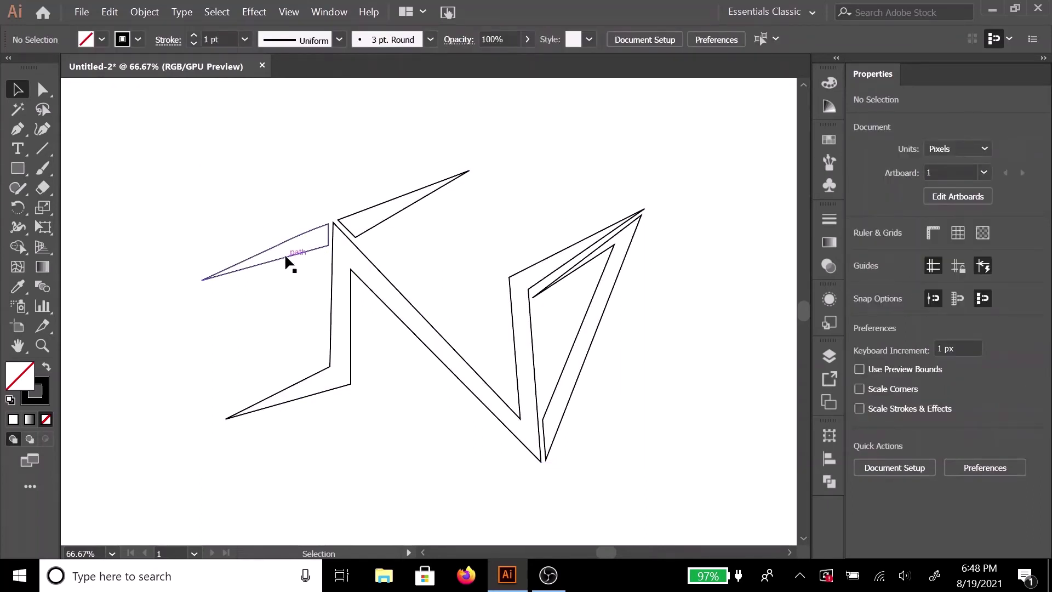
# Fill the left triangle and the upper triangle solid black.
pyautogui.click(285, 255)
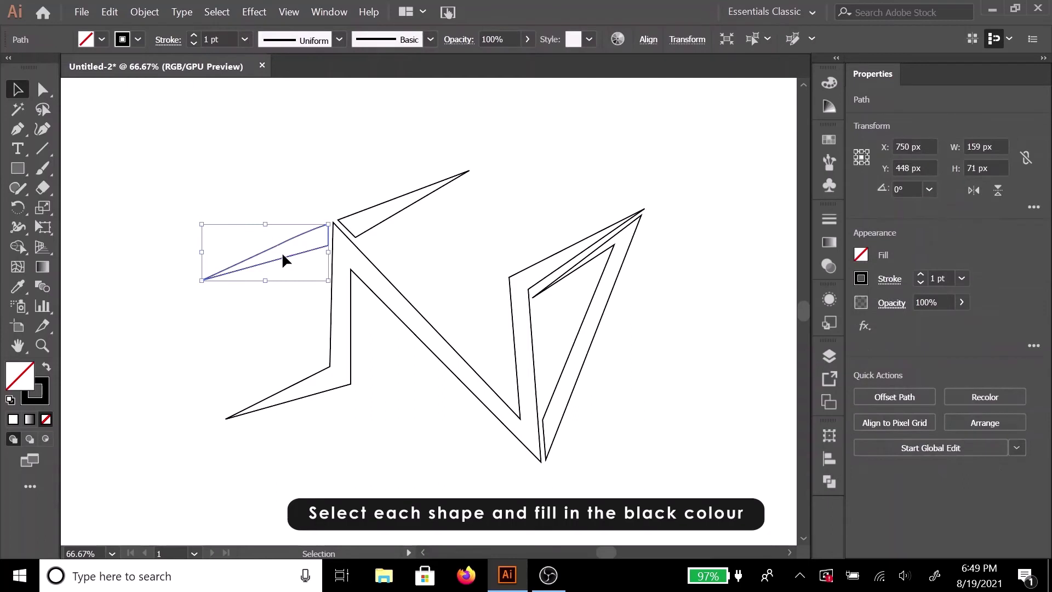
pyautogui.click(861, 255)
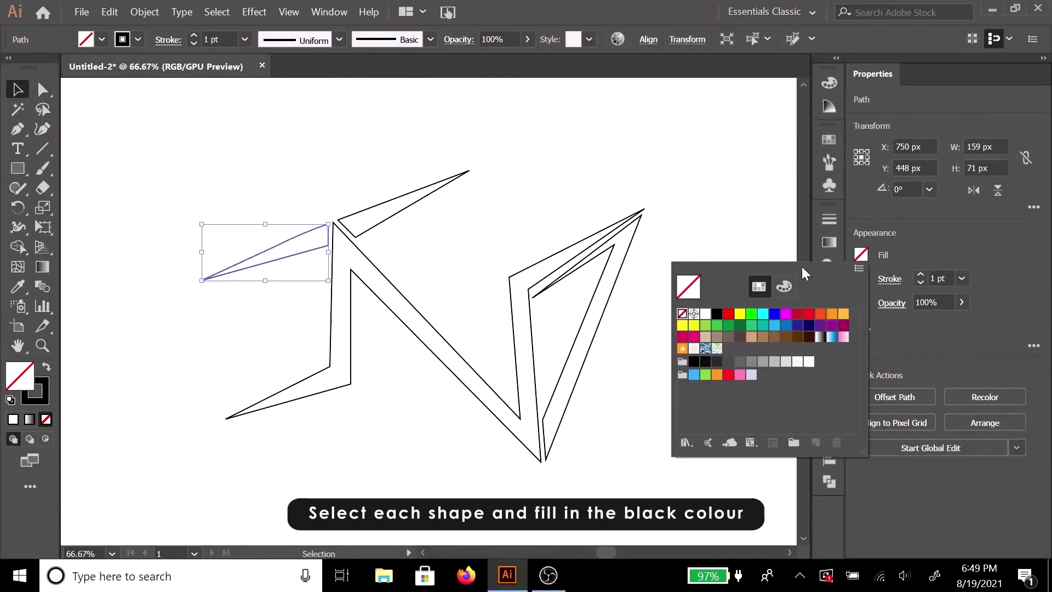
pyautogui.click(717, 315)
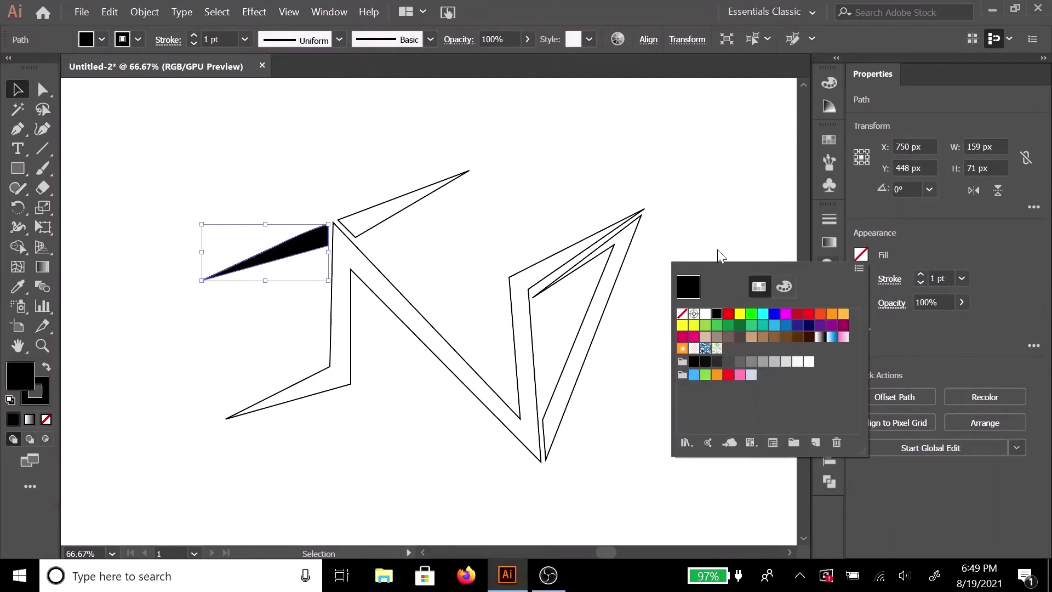
pyautogui.click(397, 210)
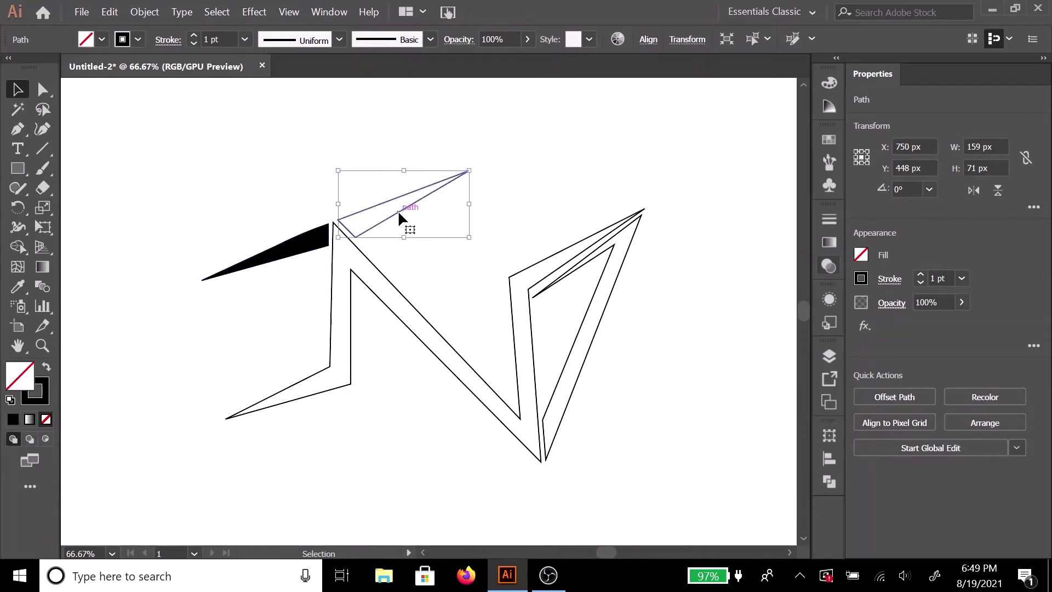
pyautogui.click(861, 255)
pyautogui.click(717, 315)
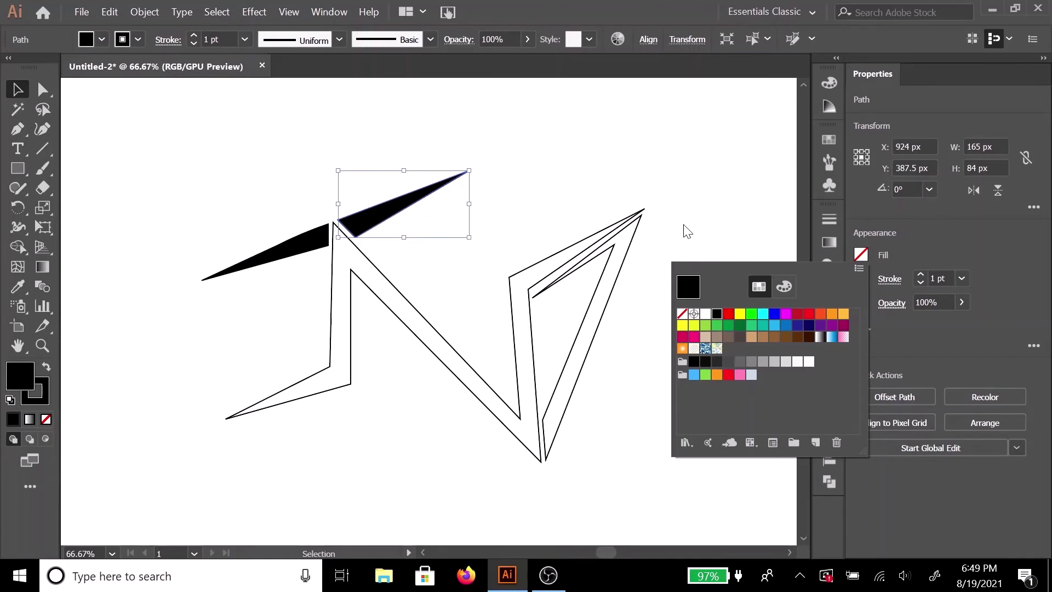
# Fill the large N shape and the right triangle solid black.
pyautogui.click(410, 300)
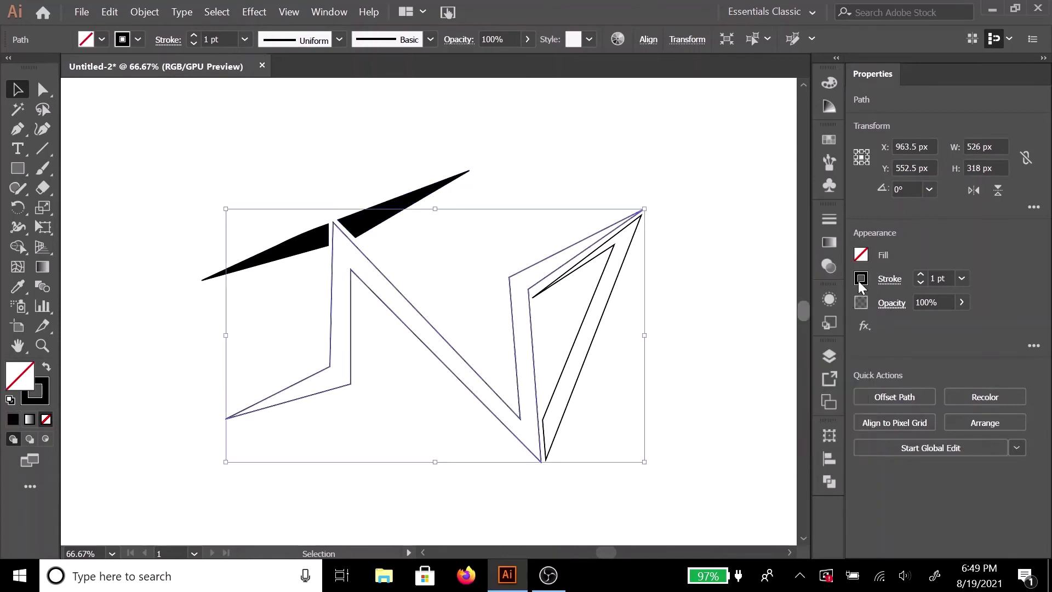
pyautogui.click(859, 253)
pyautogui.click(719, 313)
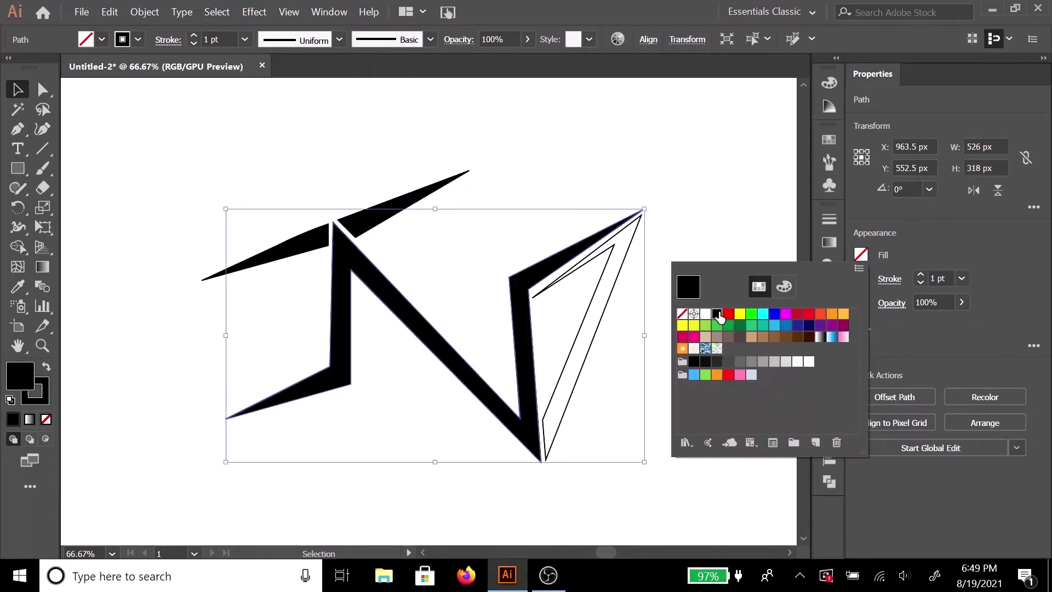
pyautogui.click(618, 267)
pyautogui.click(862, 256)
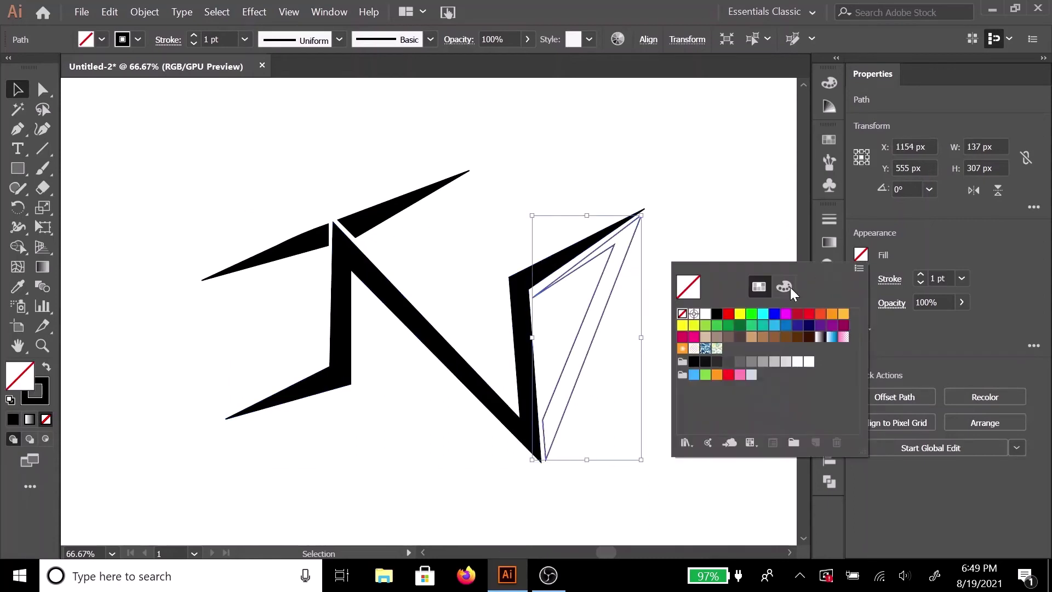
pyautogui.click(716, 316)
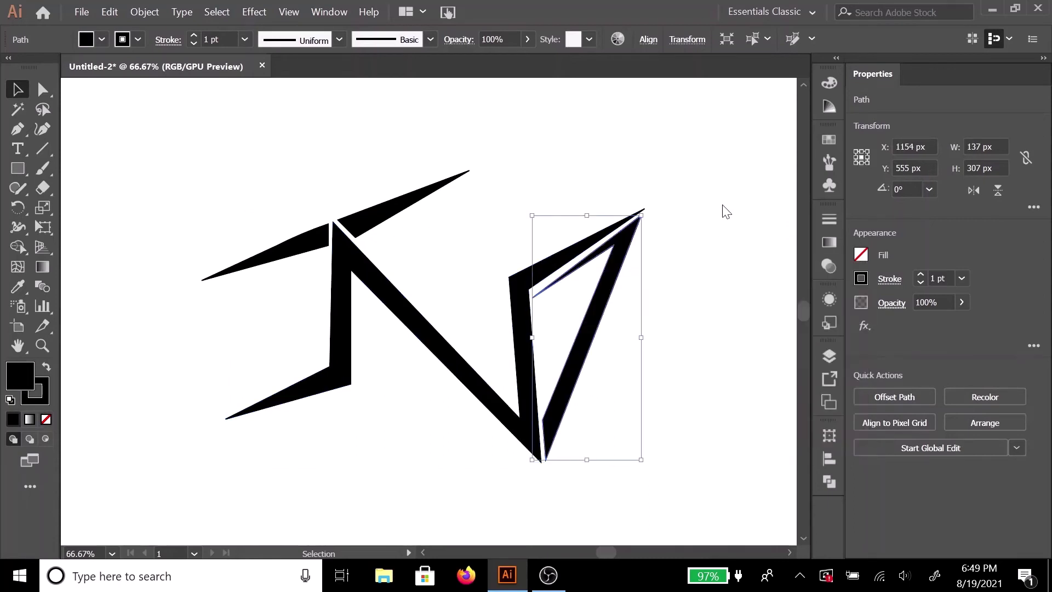
pyautogui.click(714, 241)
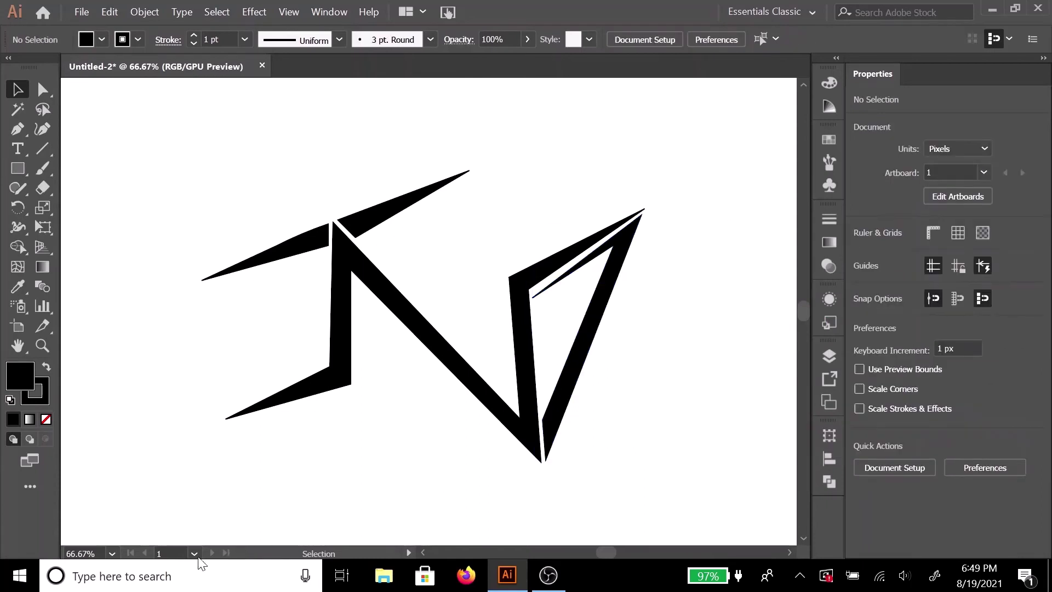
# Zoom the view out from 50% through 33.33% to 25% to show the whole artboard.
pyautogui.click(112, 553)
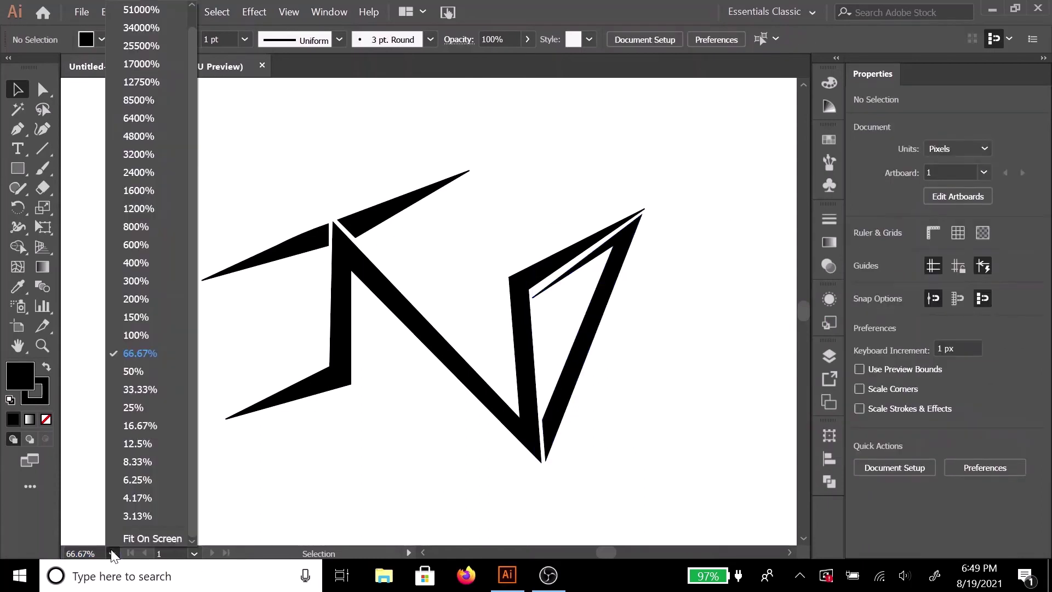
pyautogui.click(134, 373)
pyautogui.click(113, 553)
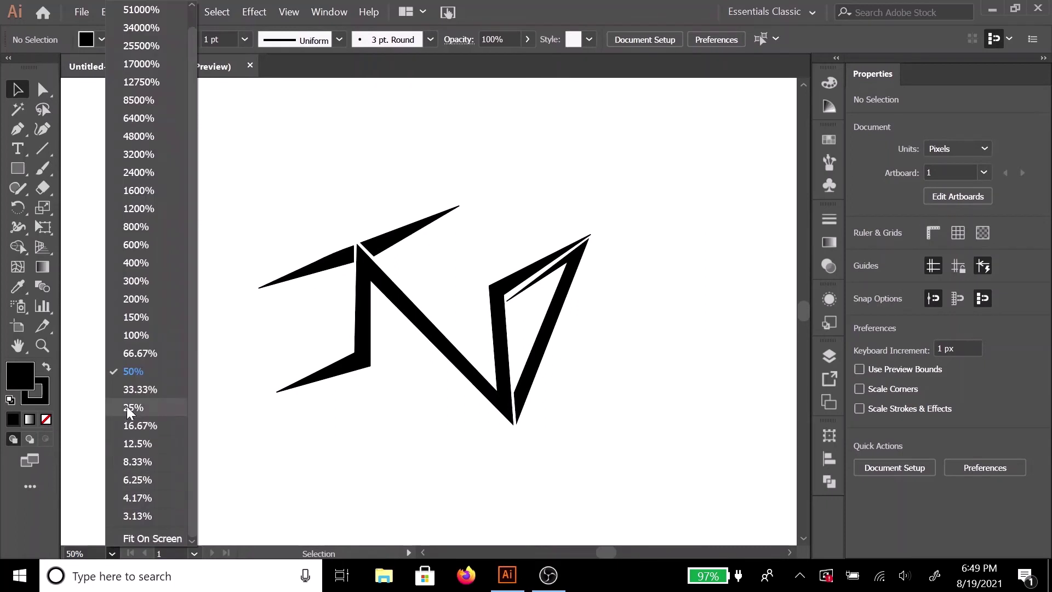
pyautogui.click(131, 392)
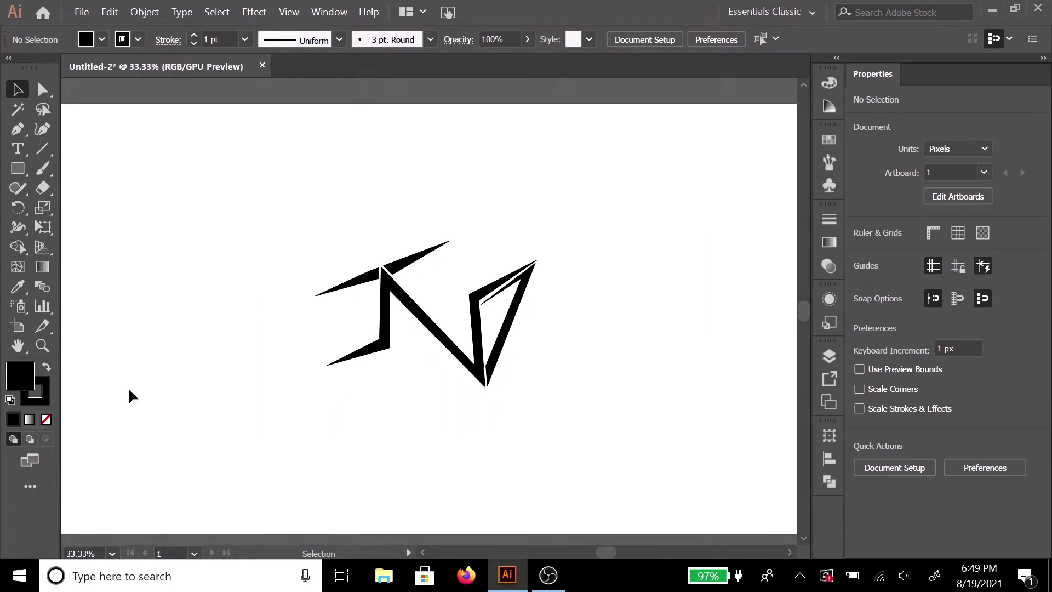
pyautogui.click(112, 554)
pyautogui.click(135, 408)
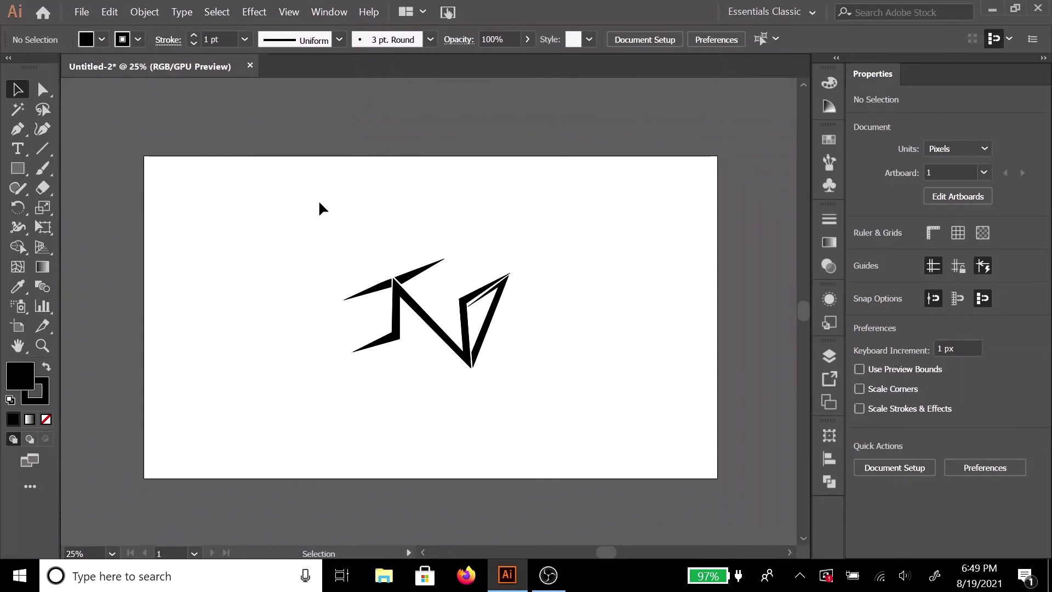
# Marquee-select the four logo shapes, group them, and scale the group down slightly.
pyautogui.moveTo(315, 223); pyautogui.dragTo(533, 405)
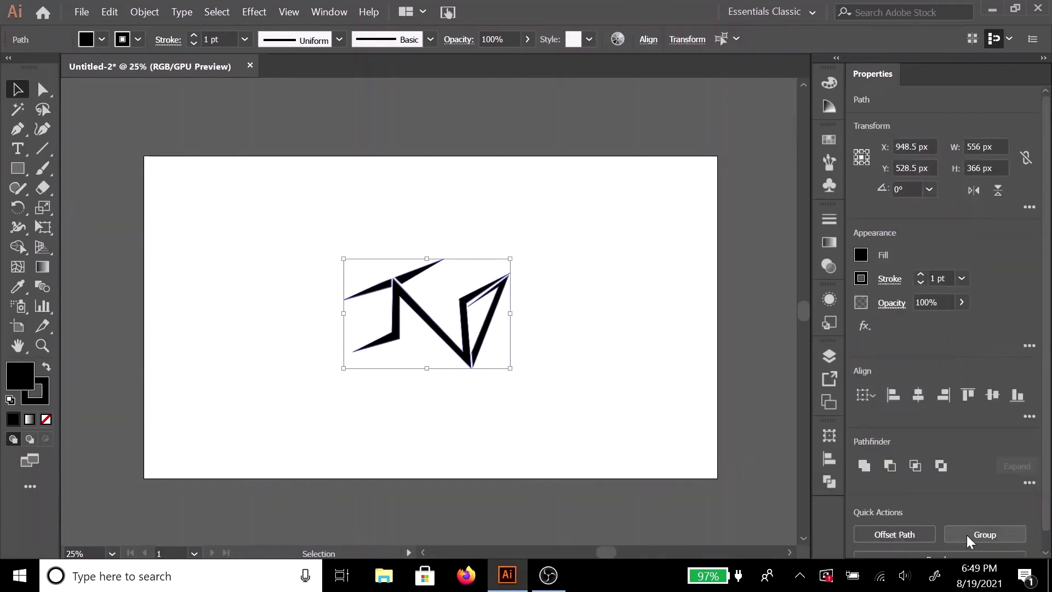
pyautogui.click(978, 537)
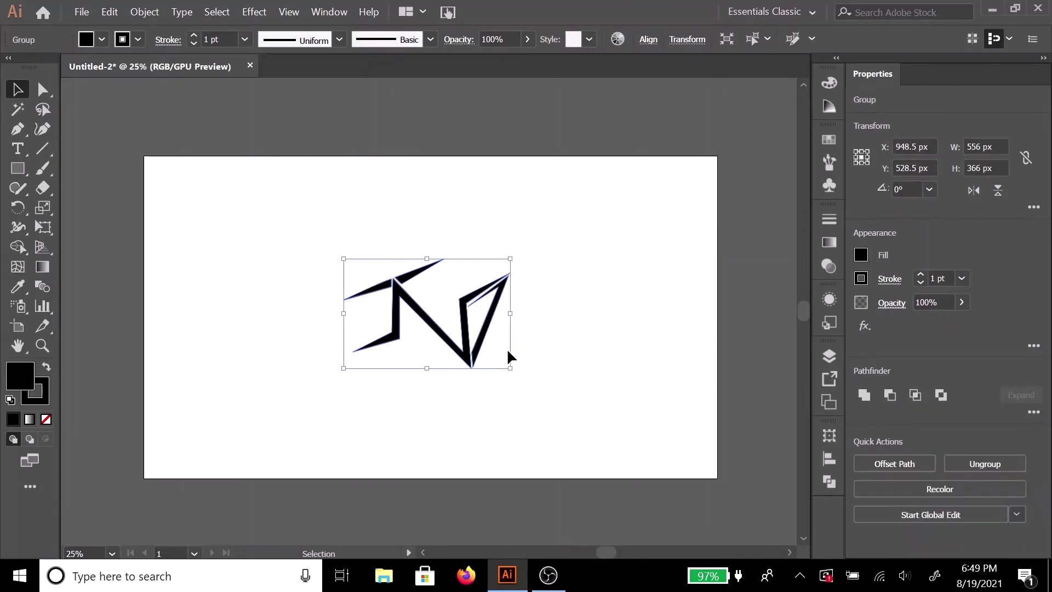
pyautogui.moveTo(511, 370); pyautogui.dragTo(503, 364)
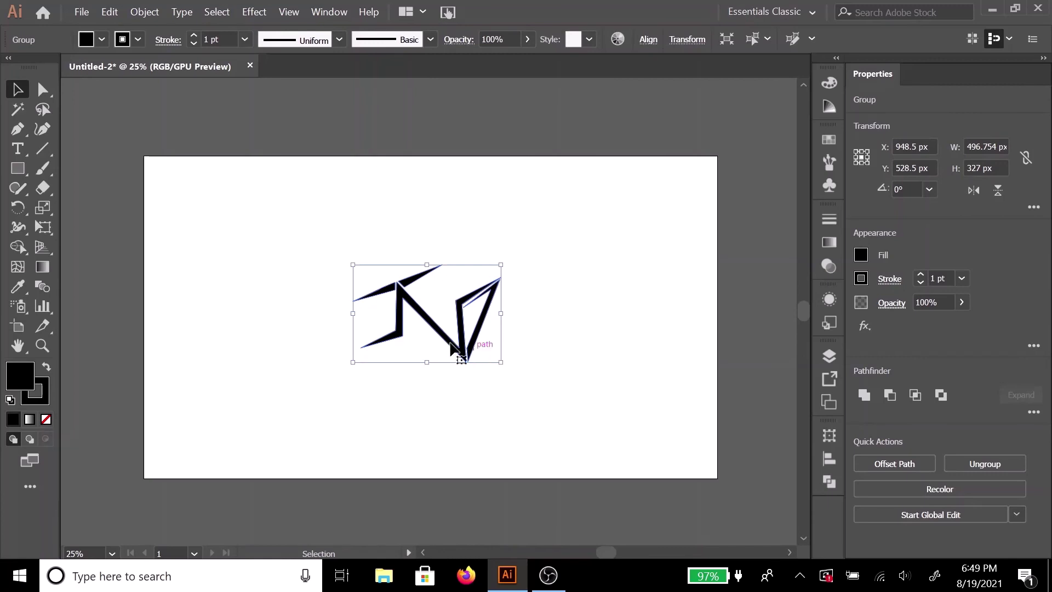
# Move the logo group near the artboard centre, about X 942.5, Y 526.5 px.
pyautogui.moveTo(425, 318); pyautogui.dragTo(438, 323)
pyautogui.press('Down')
pyautogui.press('Down')
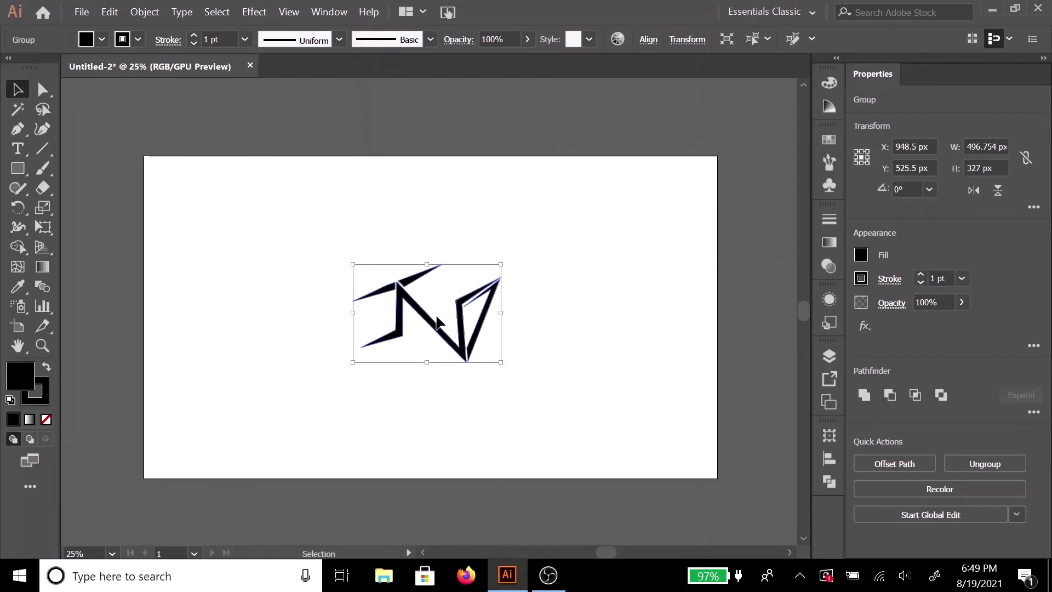
pyautogui.press('Down')
pyautogui.press('Down')
pyautogui.press('Down')
pyautogui.press('Down')
pyautogui.press('Left')
pyautogui.press('Left')
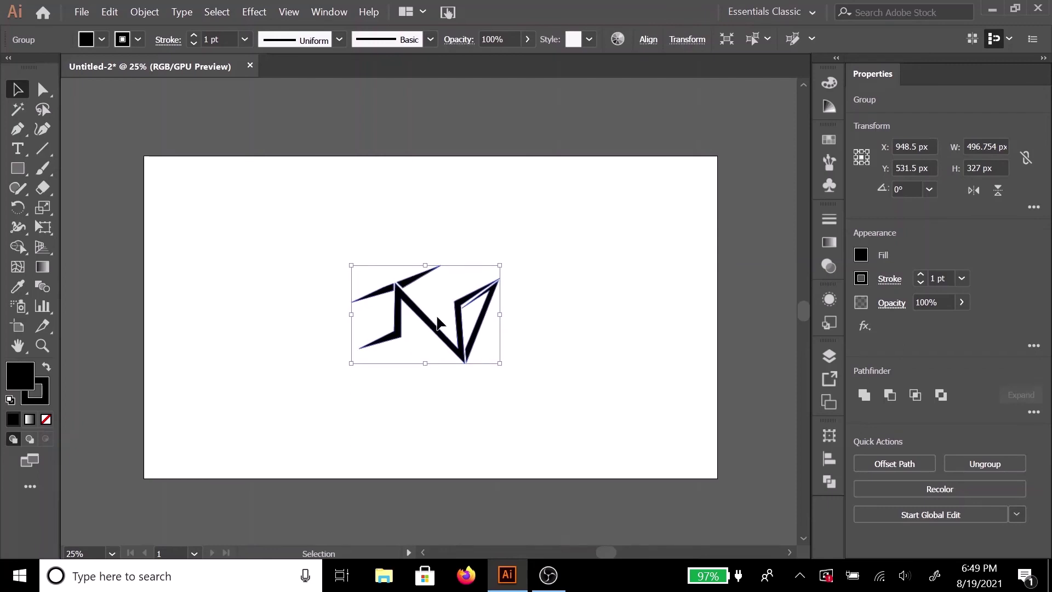
pyautogui.press('Left')
pyautogui.press('Left')
pyautogui.press('Left')
pyautogui.press('Left')
pyautogui.press('Up')
pyautogui.press('Up')
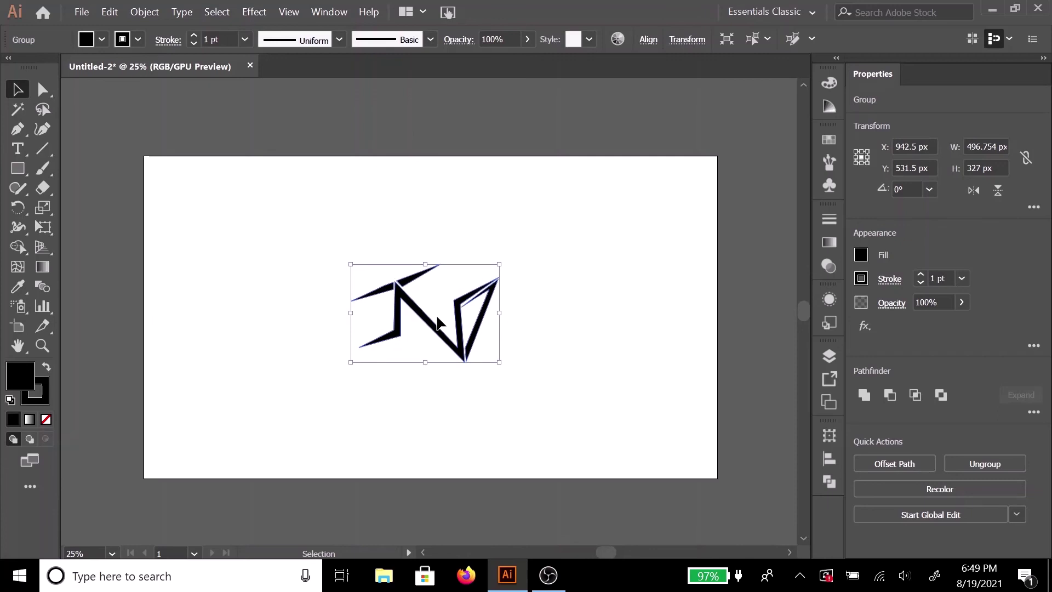
pyautogui.press('Up')
pyautogui.press('Up')
pyautogui.press('Up')
pyautogui.press('Up')
pyautogui.press('Down')
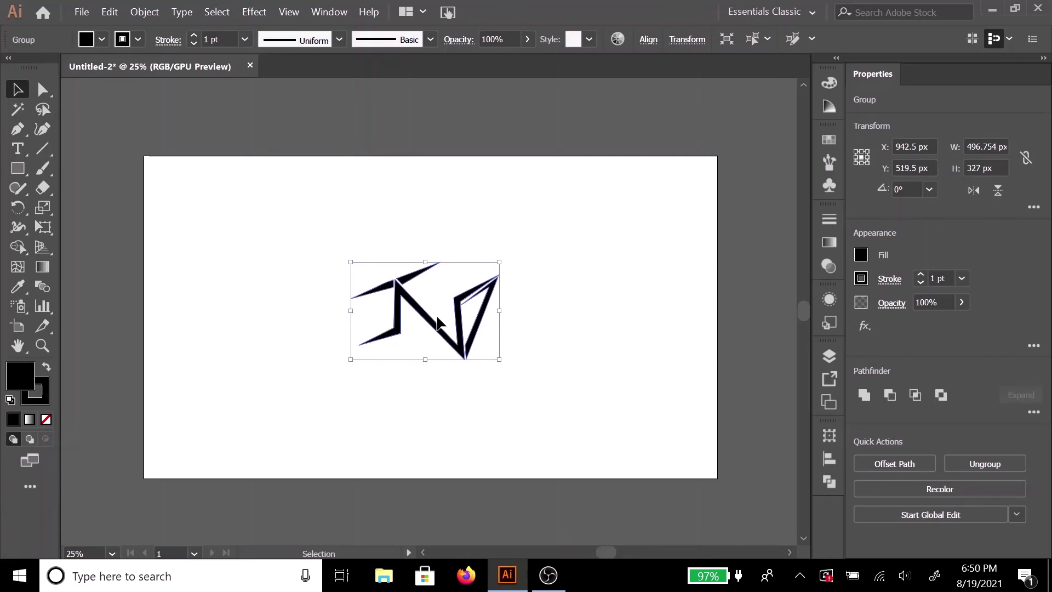
pyautogui.press('Down')
pyautogui.press('Down')
pyautogui.press('Down')
pyautogui.press('Down')
pyautogui.press('Down')
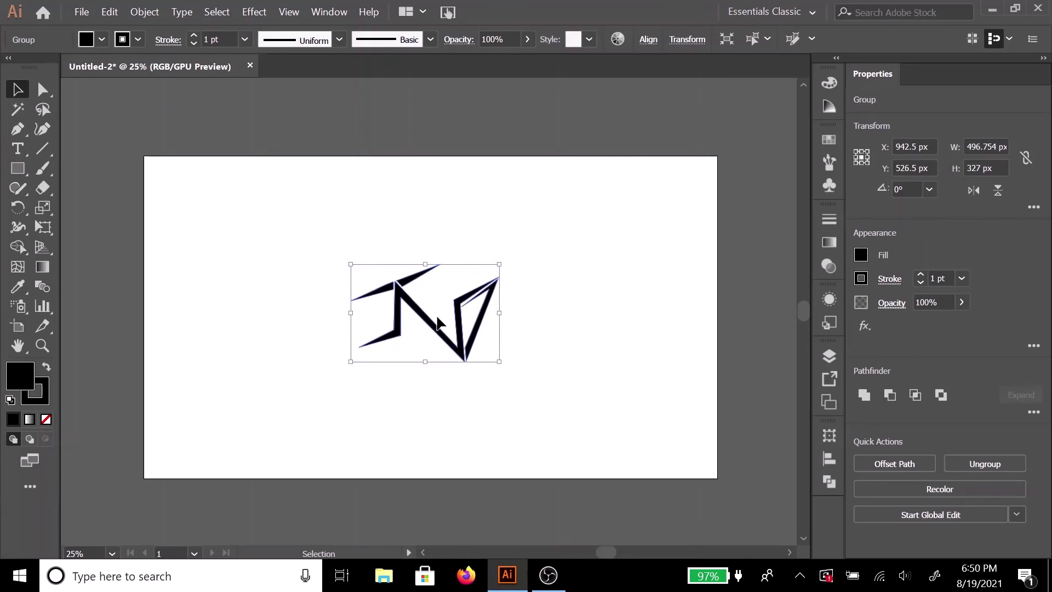
# Deselect the logo group and bring up the context options for the PUBG background image.
pyautogui.click(577, 319)
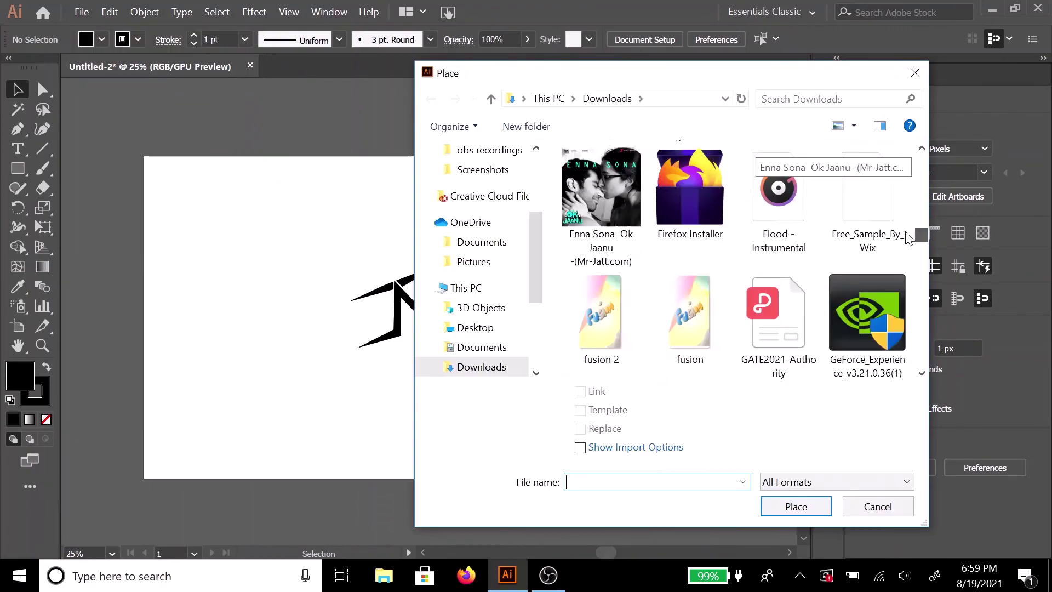
pyautogui.scroll(-3, 909, 241)
pyautogui.scroll(-5, 920, 197)
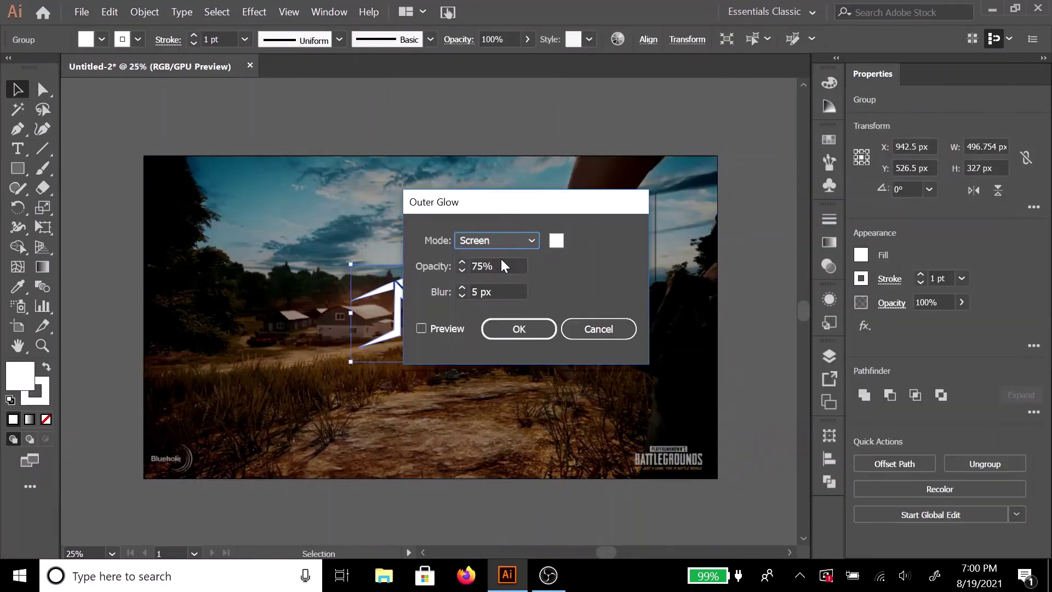
pyautogui.rightClick(219, 236)
# Select the PUBG background image, enlarge it past the artboard, then undo the resize.
pyautogui.click(270, 244)
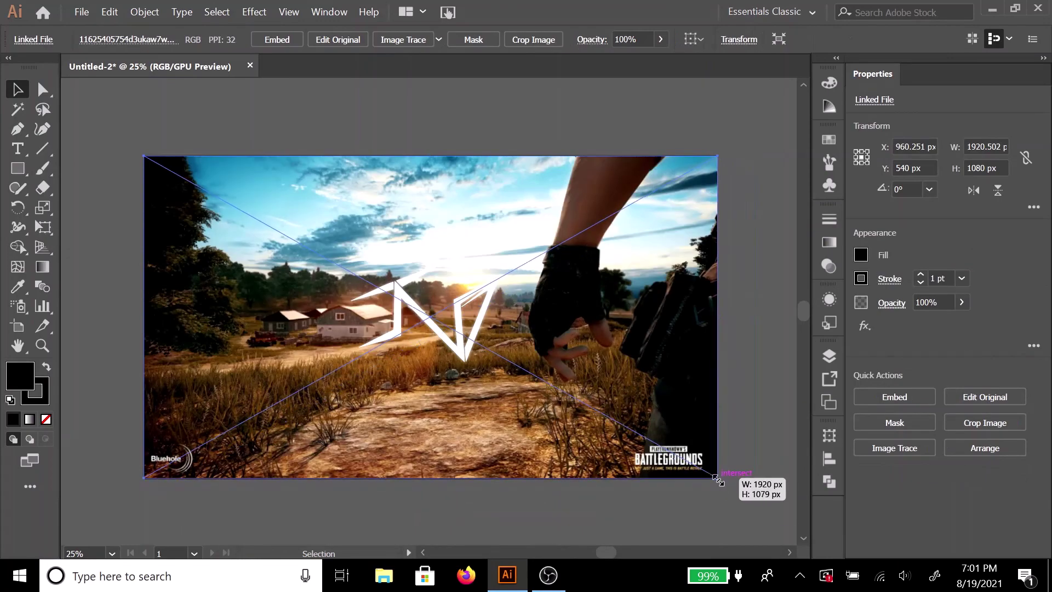
pyautogui.moveTo(144, 479); pyautogui.dragTo(99, 517)
pyautogui.hotkey('ctrl', 'z')
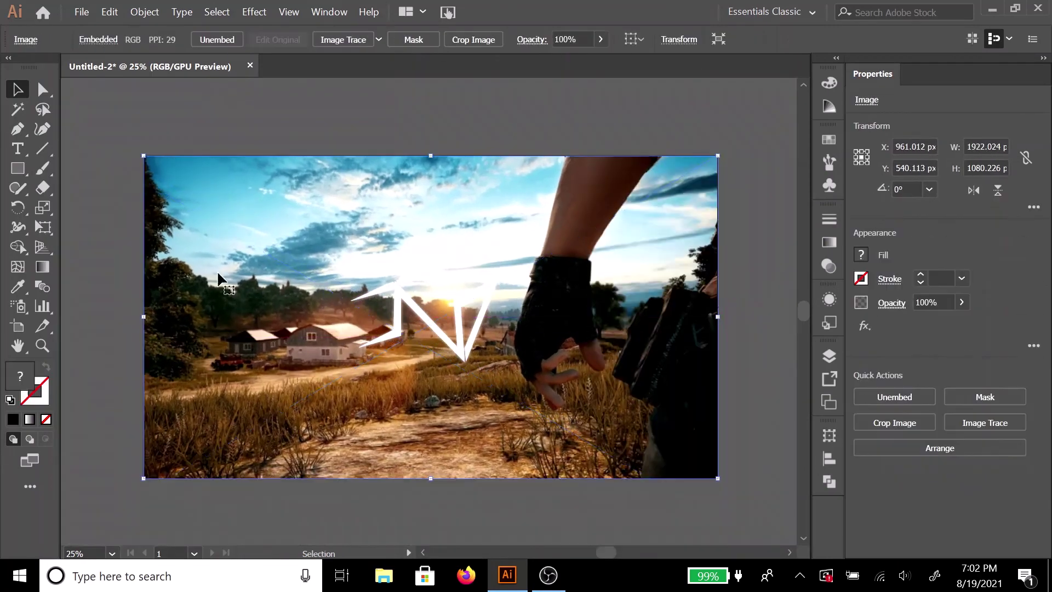
pyautogui.hotkey('ctrl', 'z')
pyautogui.click(81, 11)
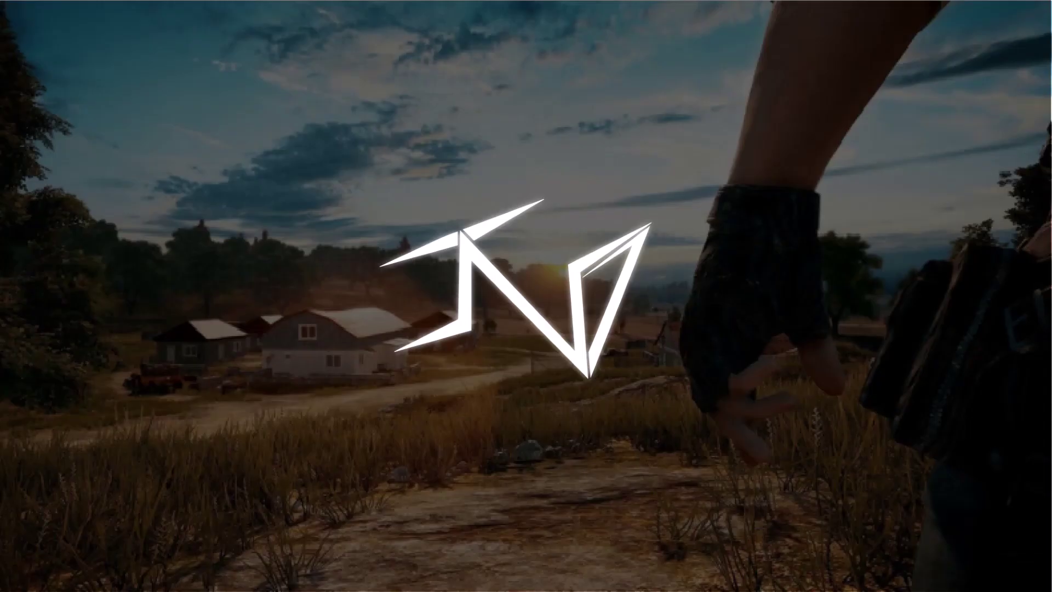